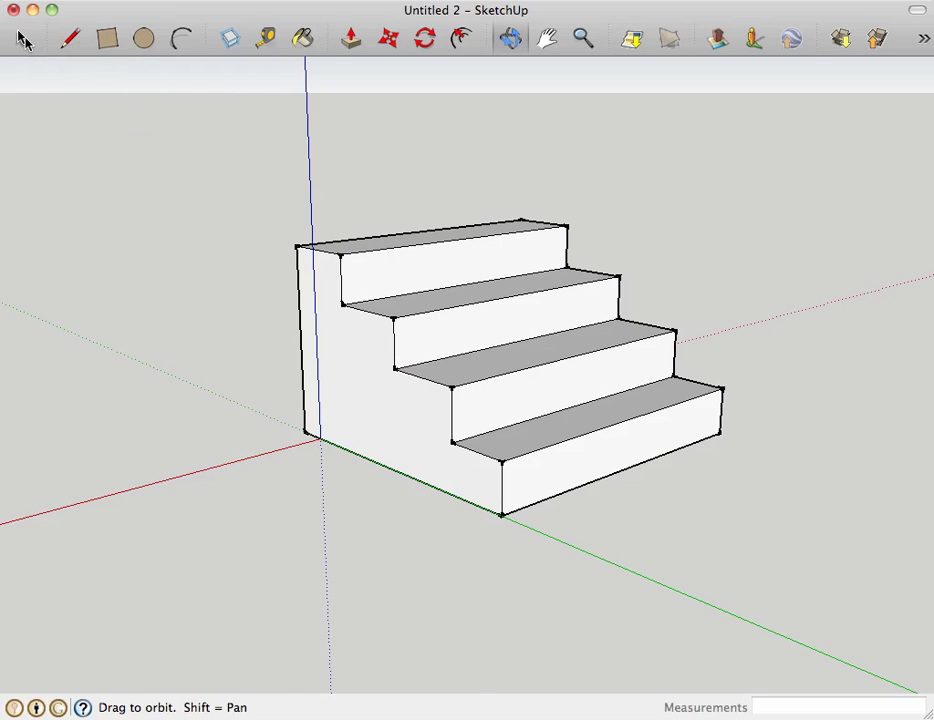
- Delete the whole existing staircase, including the vertical edge left over from its lowest step
left_click(22, 38)
left_click_drag(717, 175, 247, 508)
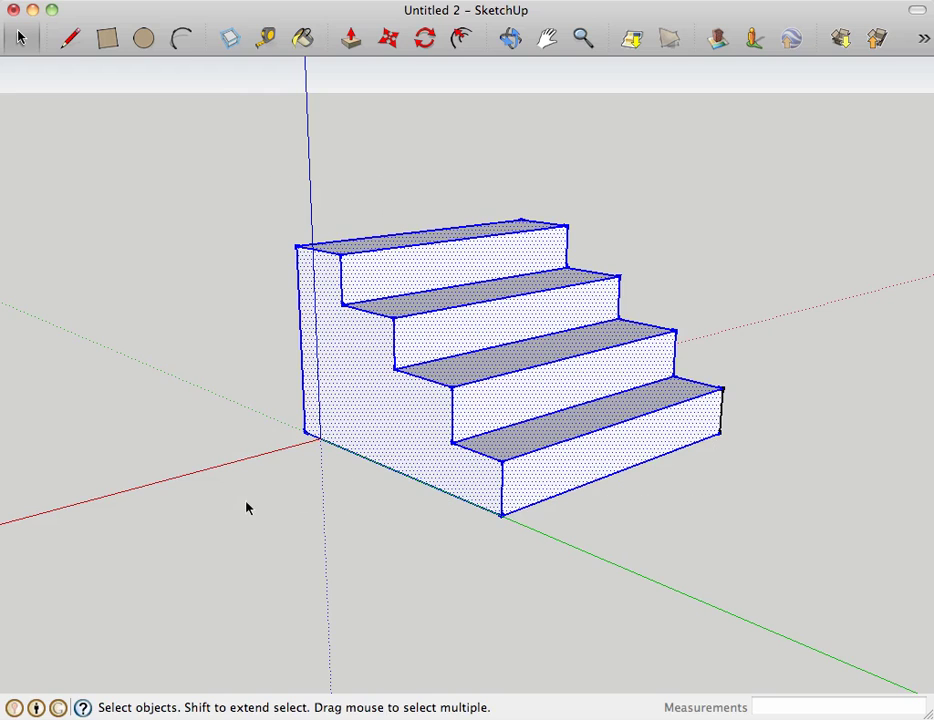
key("Delete")
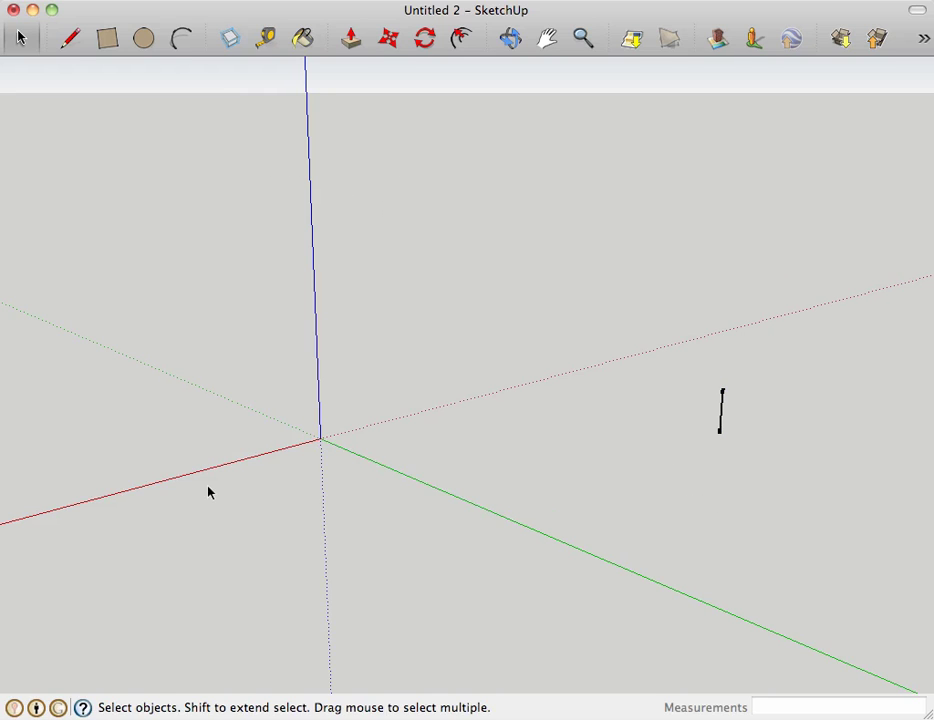
left_click_drag(670, 467, 673, 444)
key("Delete")
- Draw a ground rectangle about 159' 7" by 128' 5" starting at the origin
left_click(110, 39)
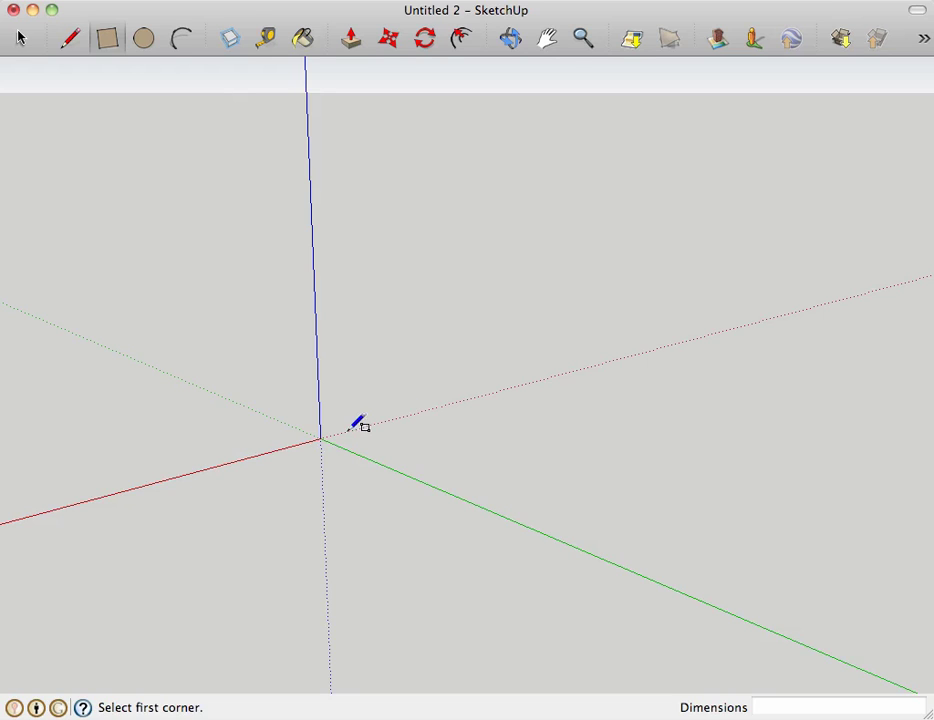
left_click(320, 438)
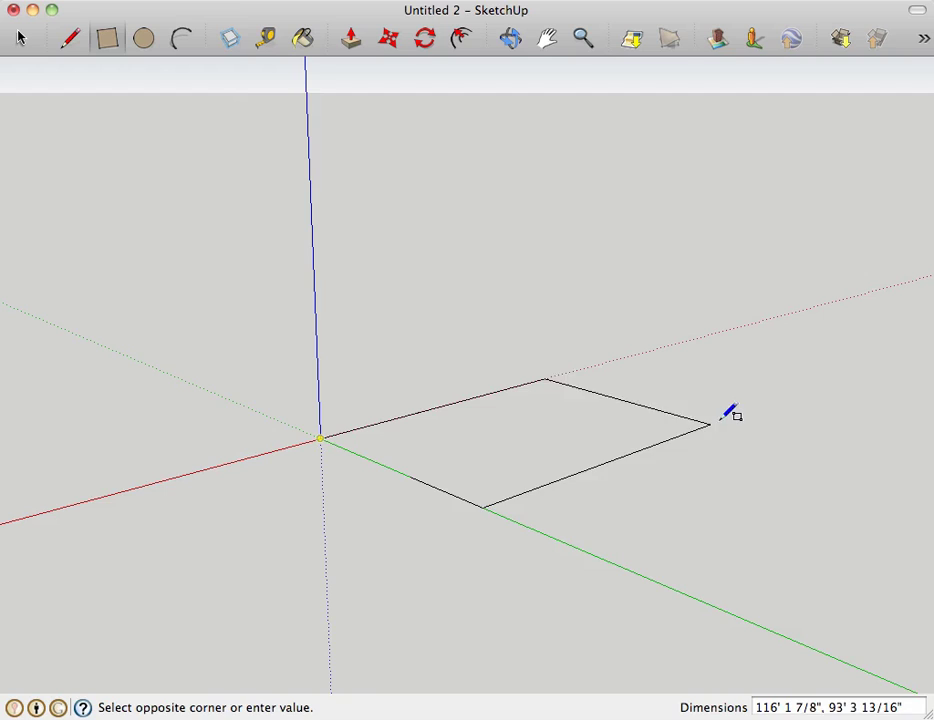
left_click(836, 428)
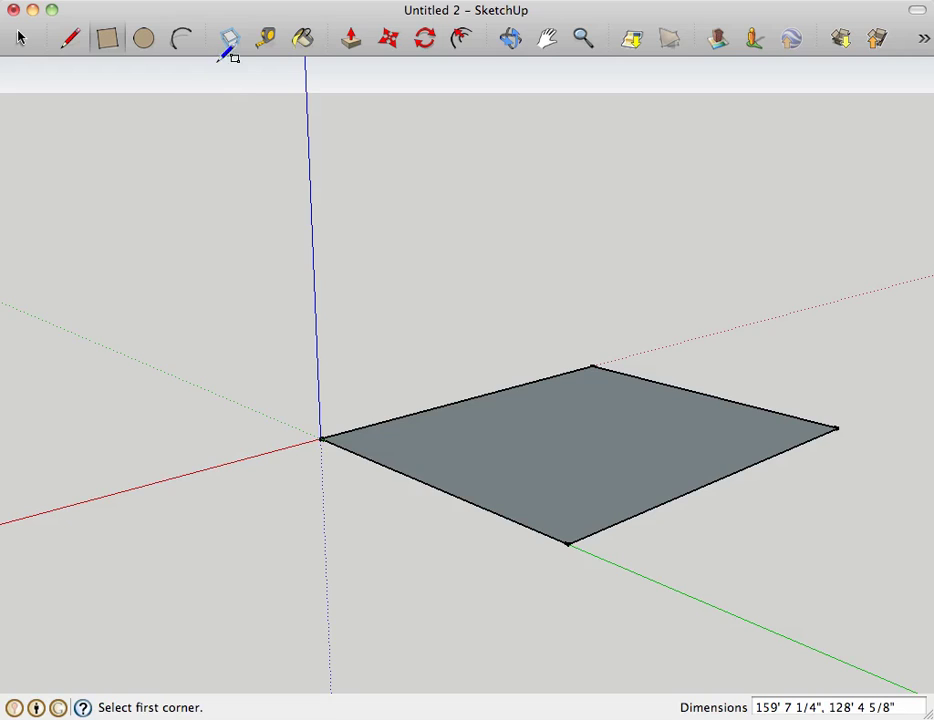
- Push/Pull the ground rectangle upward about 94' 10" into a solid block
left_click(350, 38)
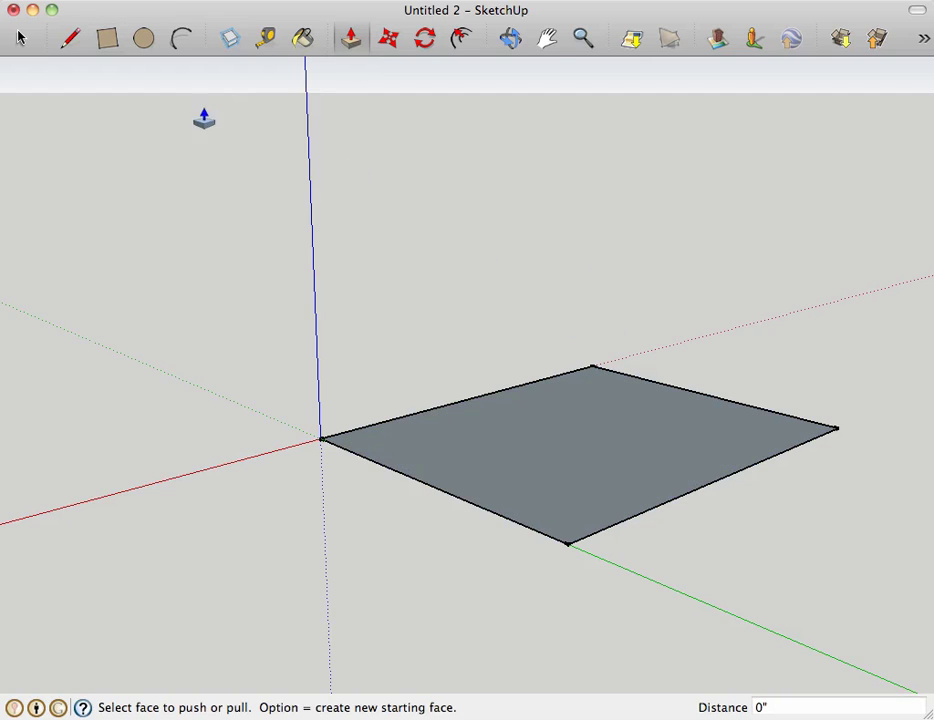
left_click(108, 38)
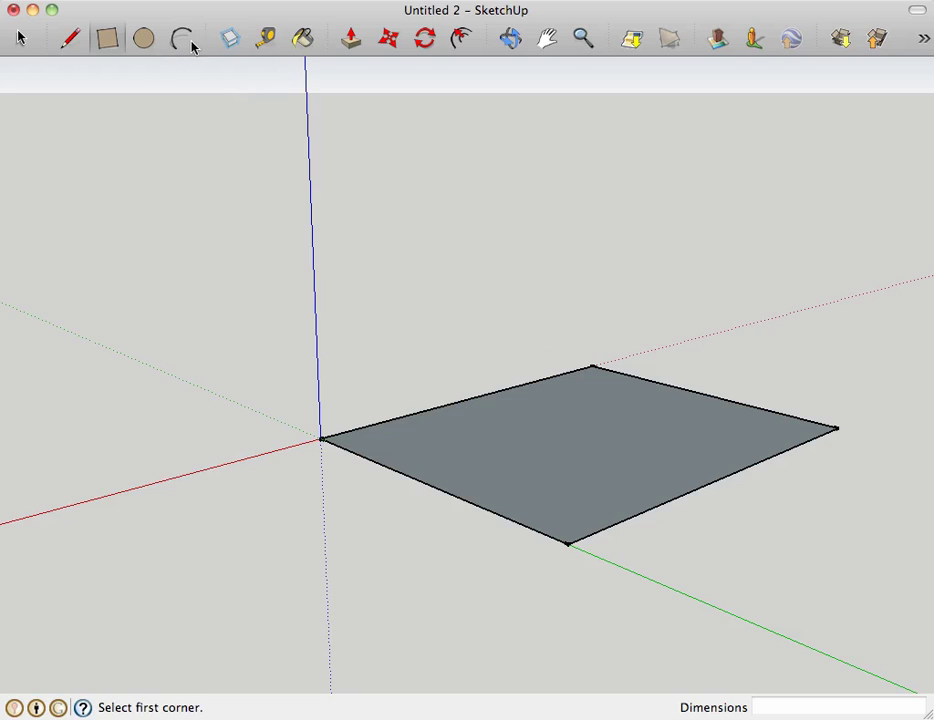
left_click(349, 38)
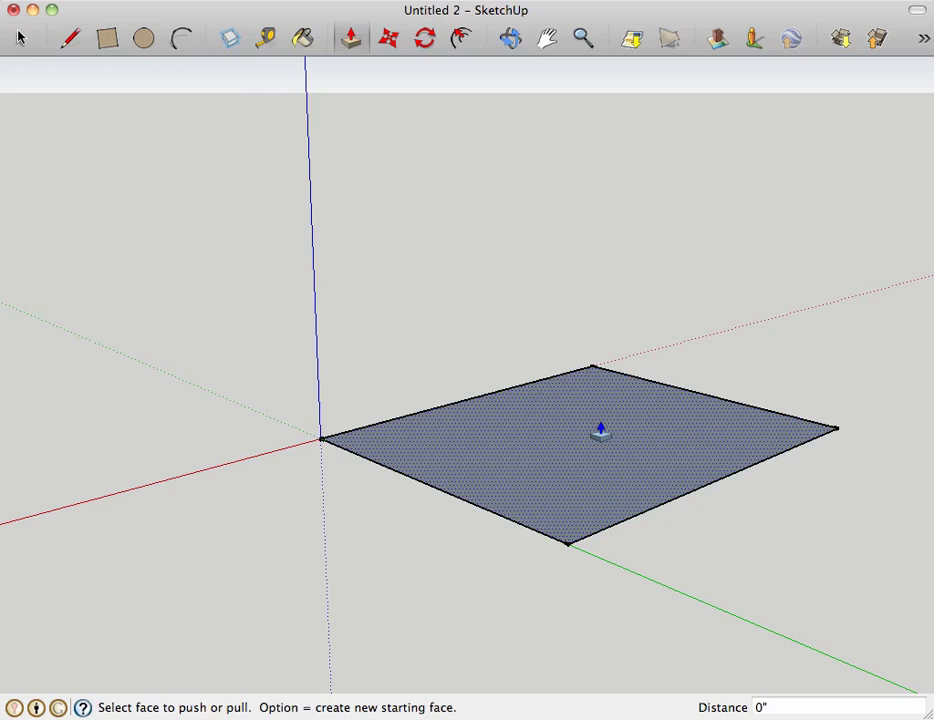
left_click_drag(598, 429, 540, 198)
scroll(655, 352, "down", 3)
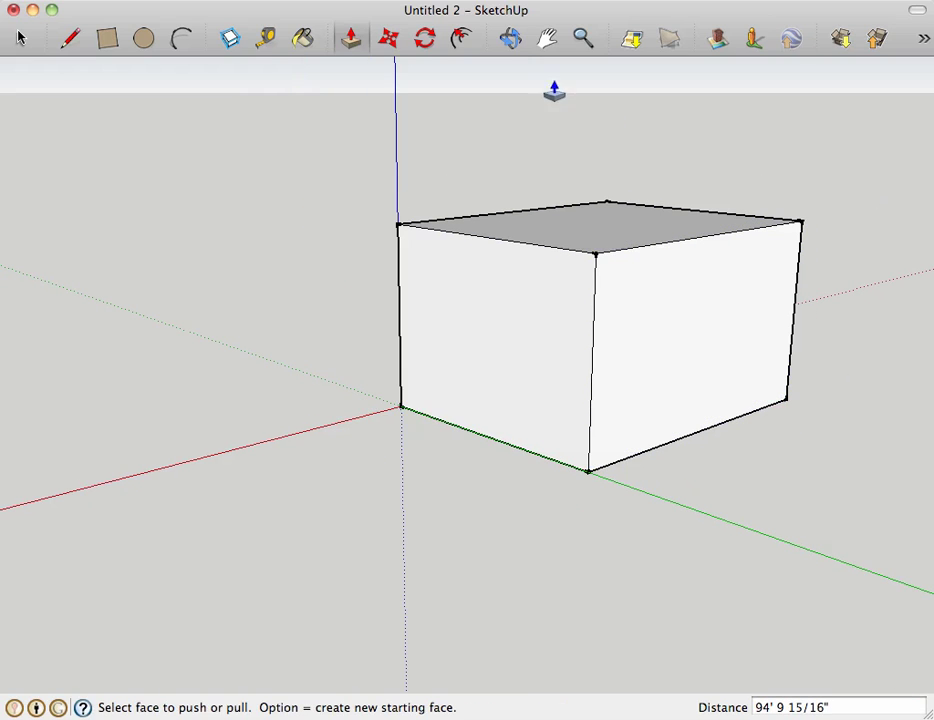
- Split the block's wide front face at mid-height with a rectangle about 159' 10" by 47' 5" over its upper half
left_click(510, 38)
left_click_drag(713, 259, 586, 236)
left_click(105, 40)
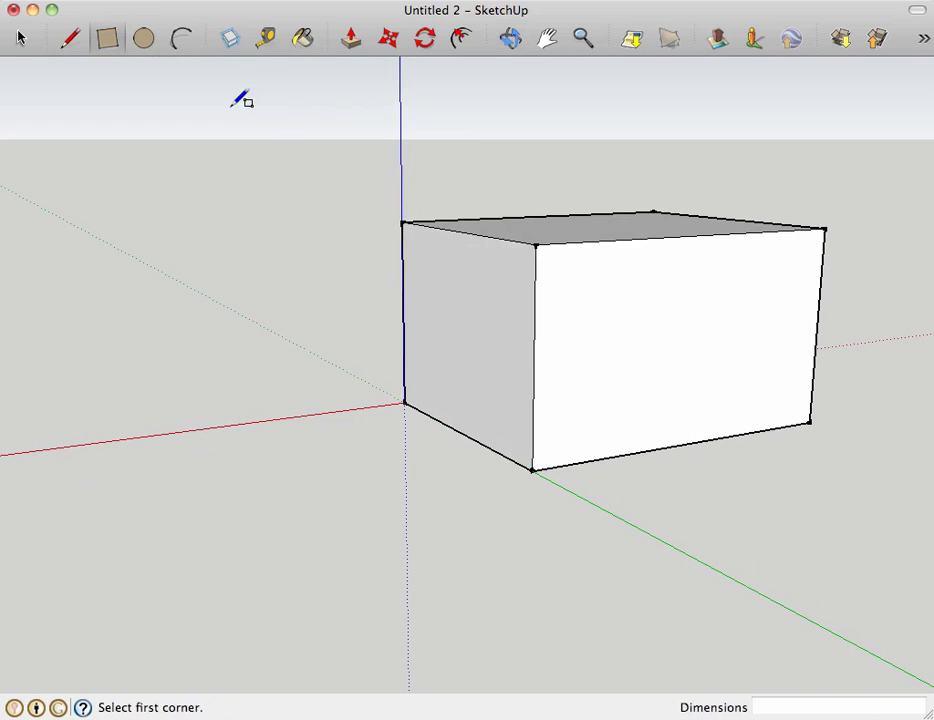
left_click(535, 243)
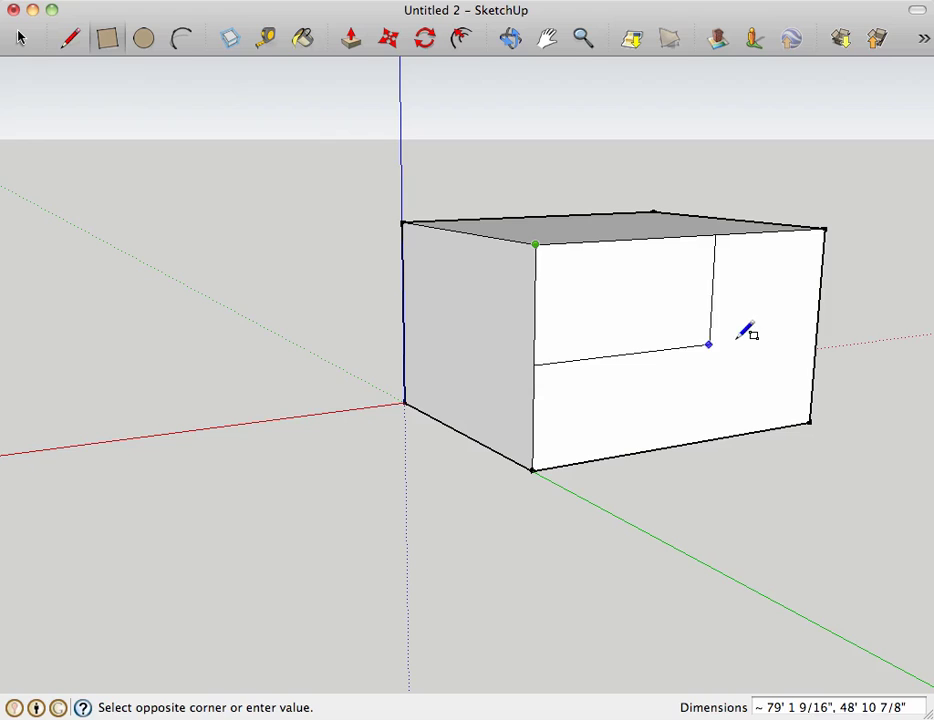
left_click(818, 327)
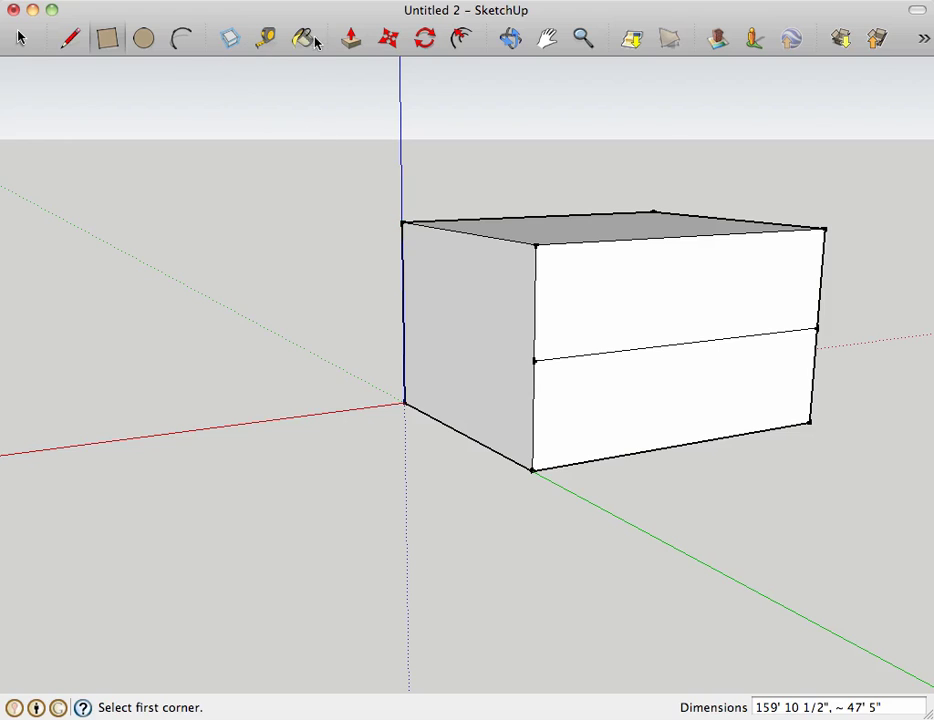
- Push/Pull the lower half of the front face outward about 76' 1" to form a lower step
left_click(352, 40)
left_click_drag(625, 415, 744, 471)
scroll(744, 471, "down", 2)
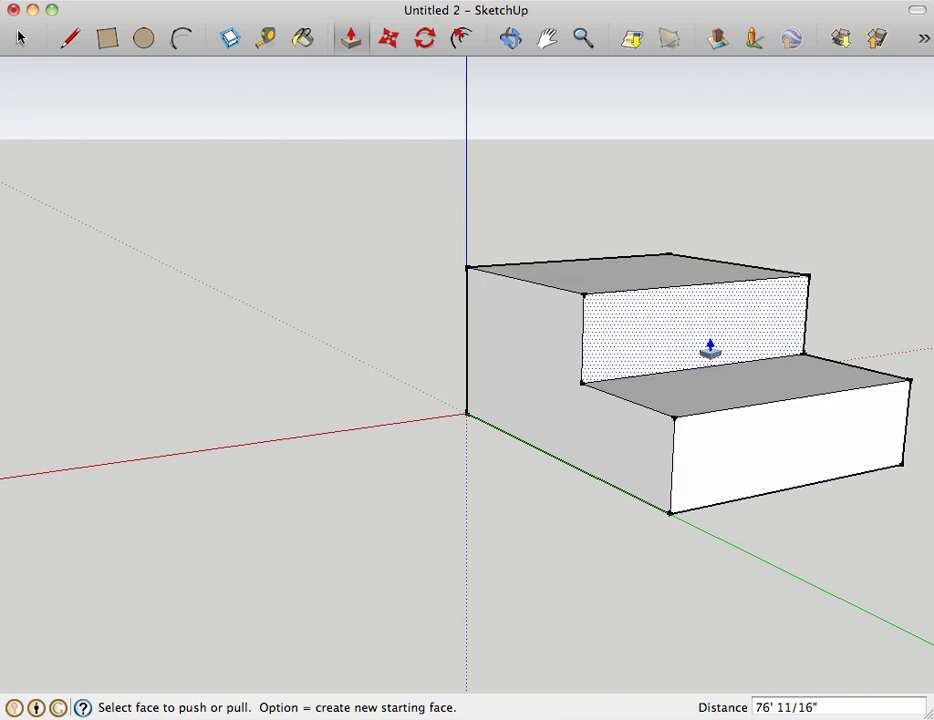
- Split the lower step's front face at mid-height with a rectangle and pull its bottom half outward about 31' 3"
left_click(110, 38)
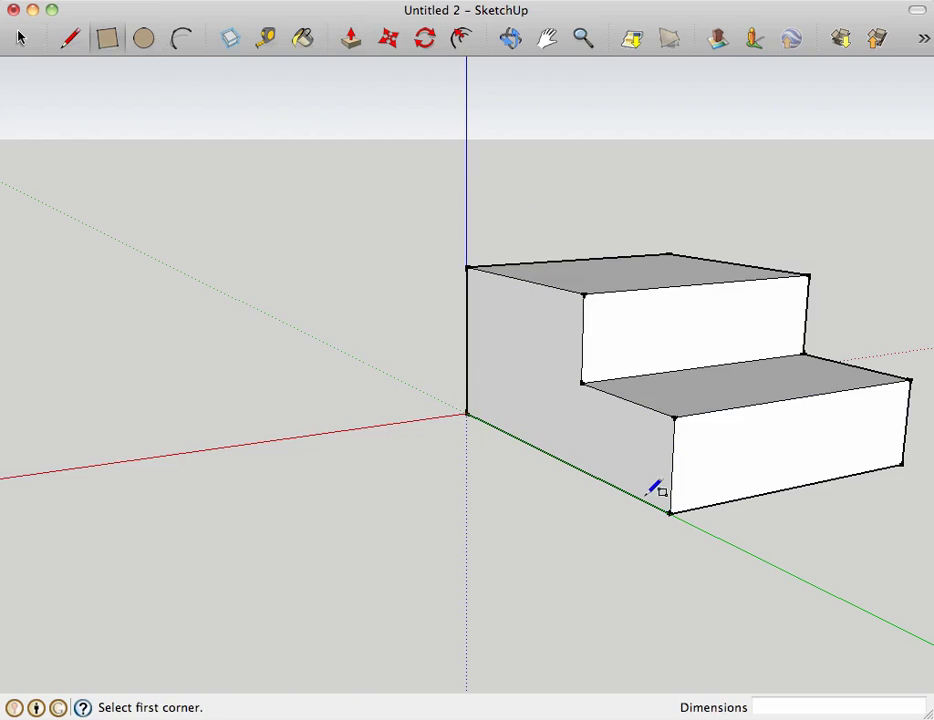
left_click(674, 417)
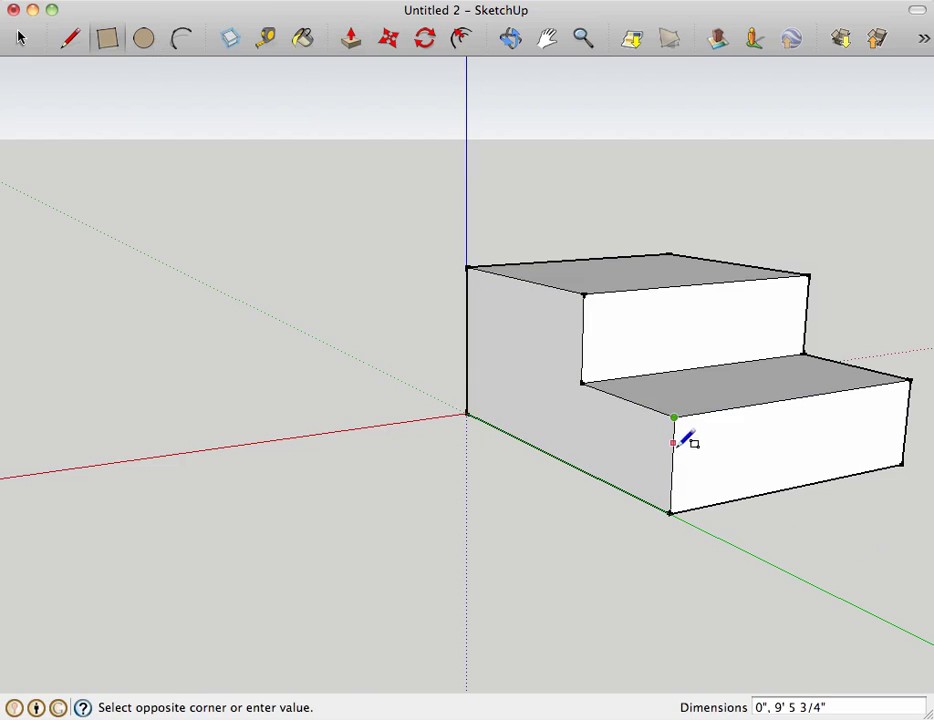
left_click(906, 424)
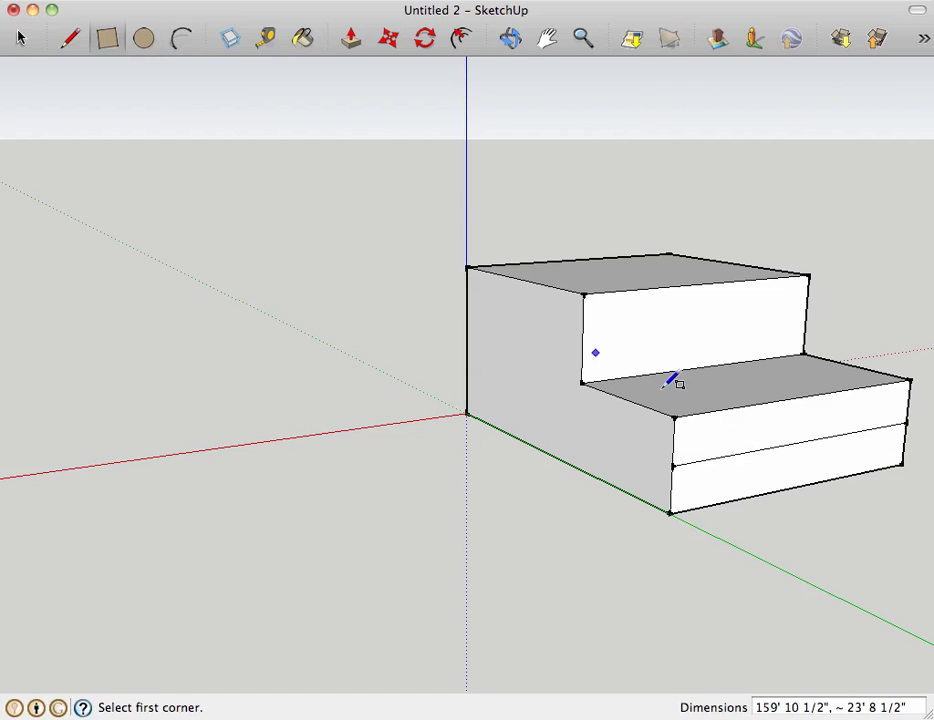
left_click(350, 38)
left_click_drag(742, 483, 776, 490)
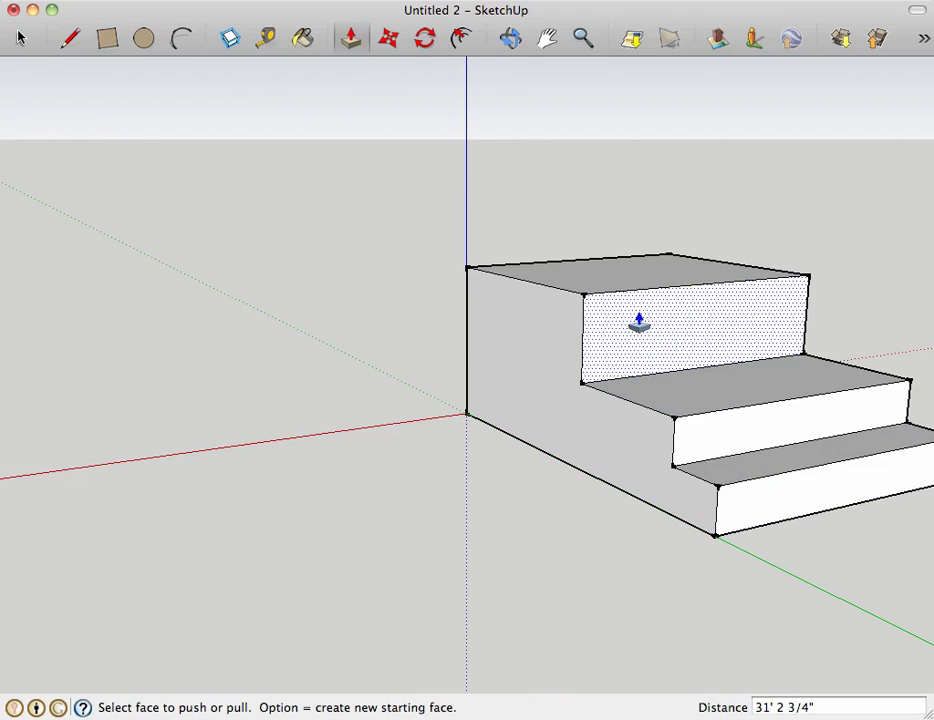
- Split the top step's front face at mid-height with a rectangle and pull its bottom half outward about 34' 4"
left_click(107, 38)
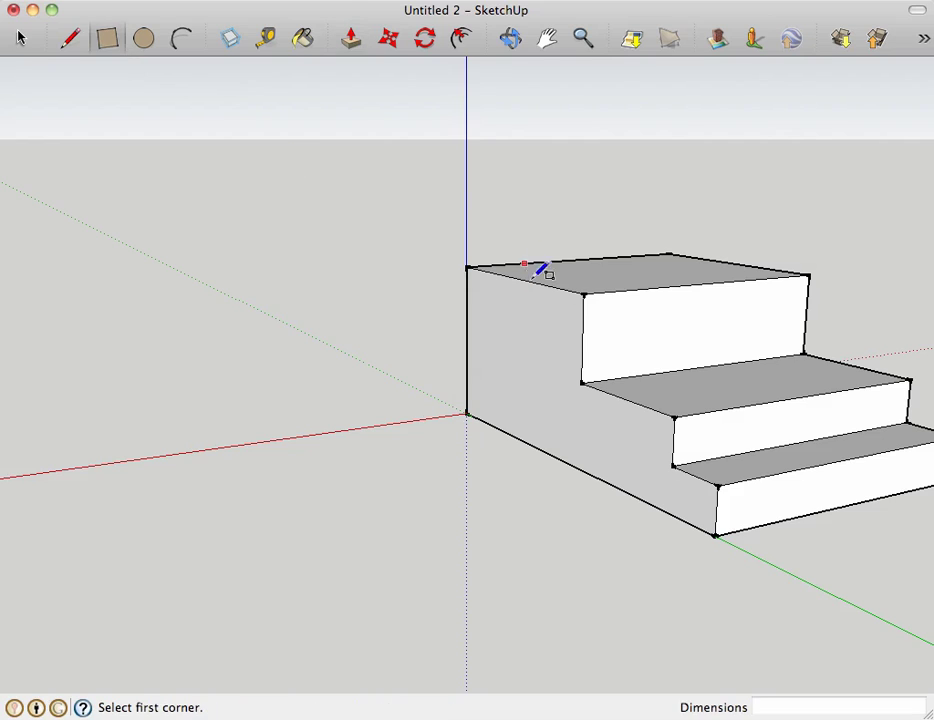
left_click(585, 294)
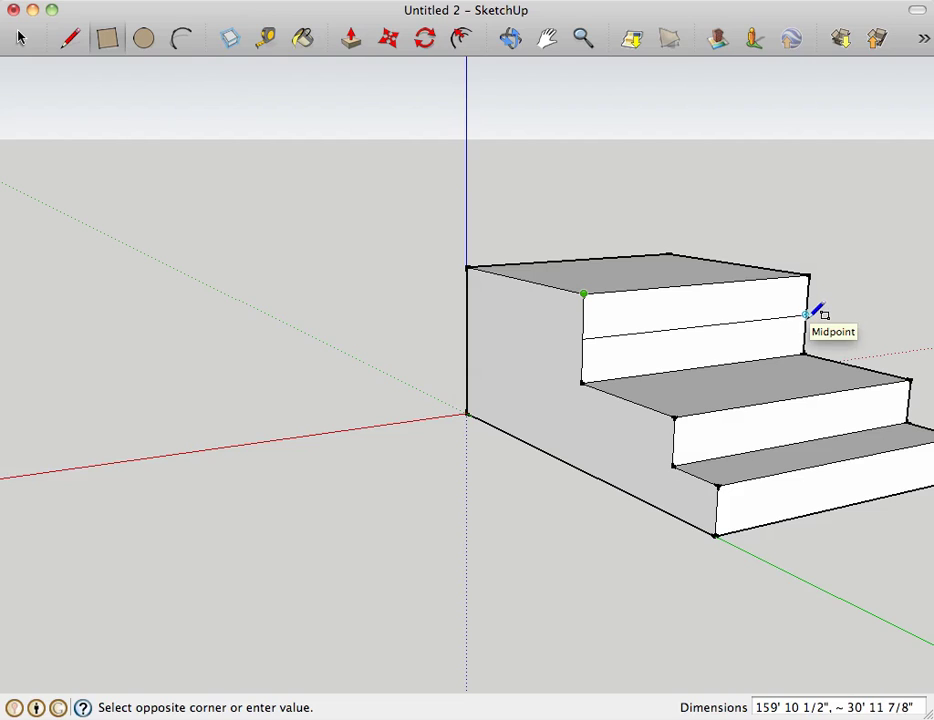
left_click(805, 316)
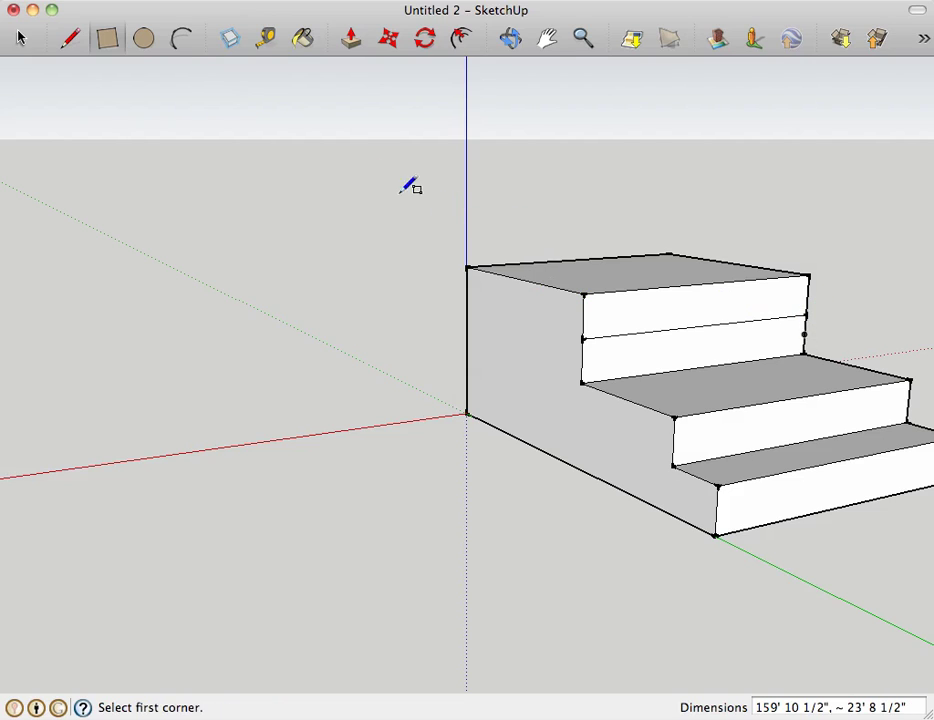
left_click(351, 40)
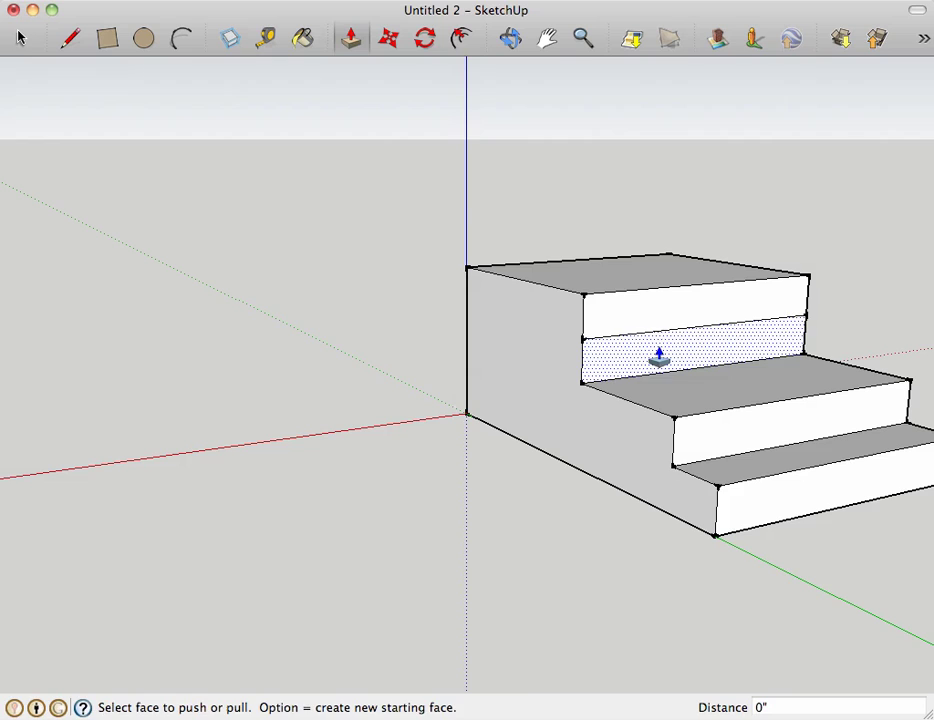
left_click_drag(657, 355, 585, 245)
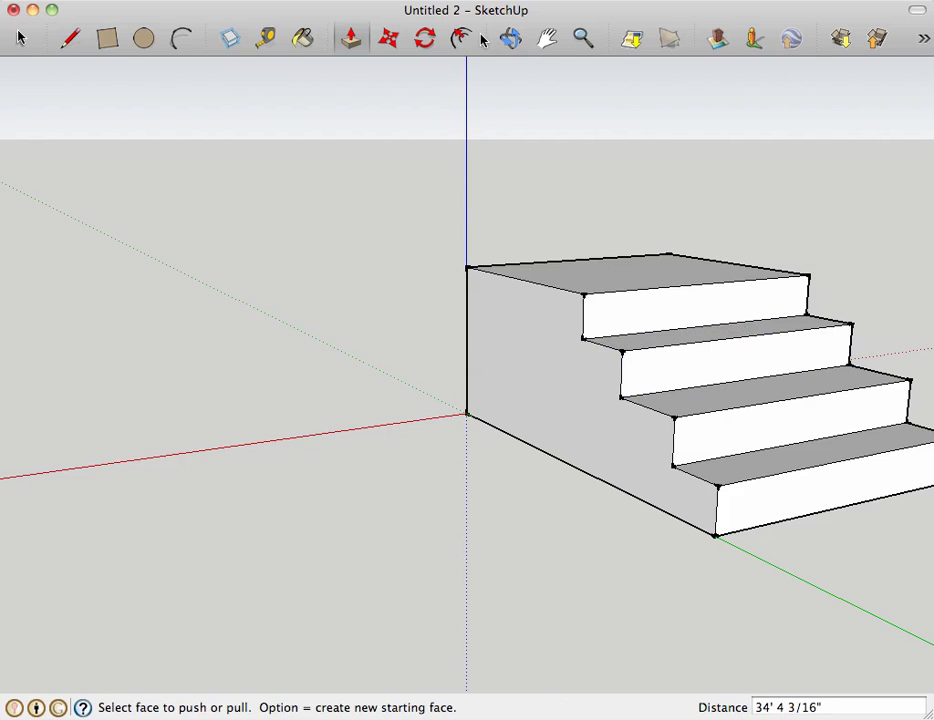
- Examine the four-step staircase from its opposite side and from closer up
left_click(510, 38)
left_click_drag(757, 234, 294, 242)
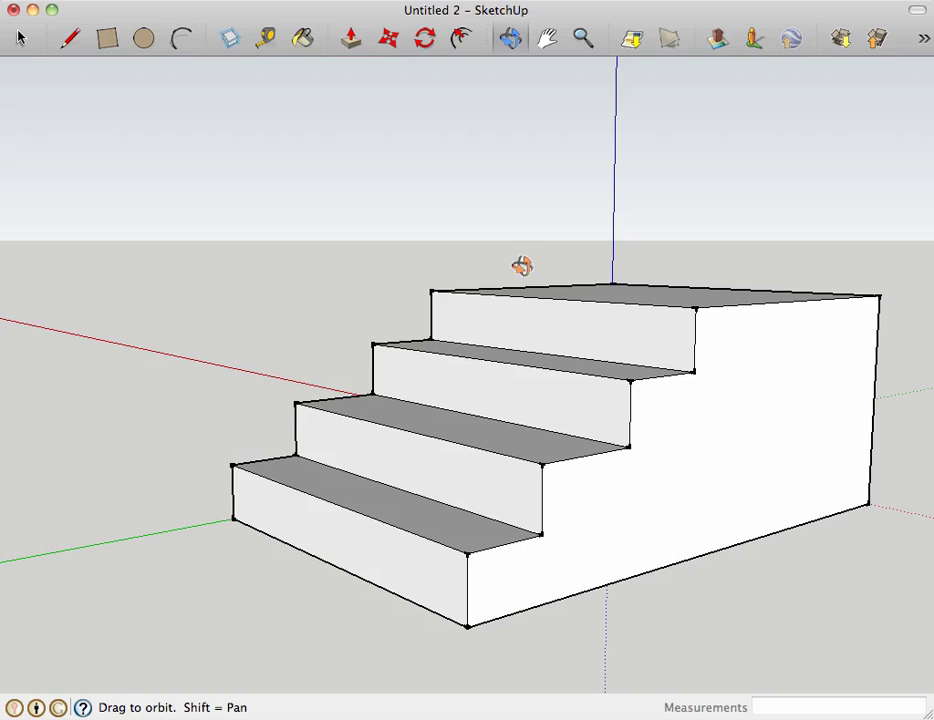
scroll(604, 267, "down", 1)
scroll(604, 267, "up", 3)
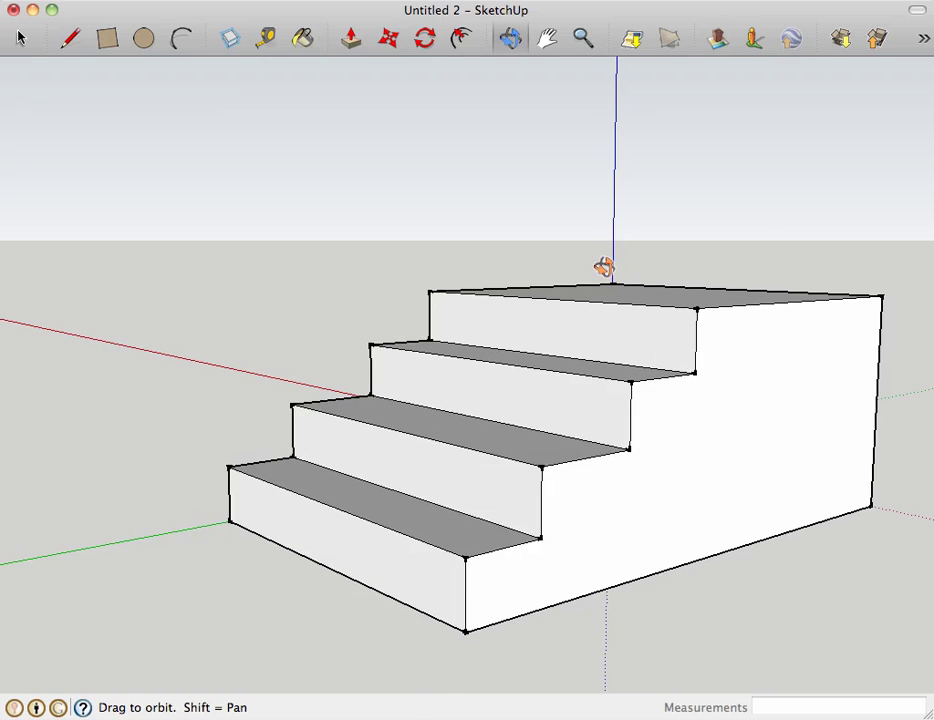
scroll(604, 297, "down", 1)
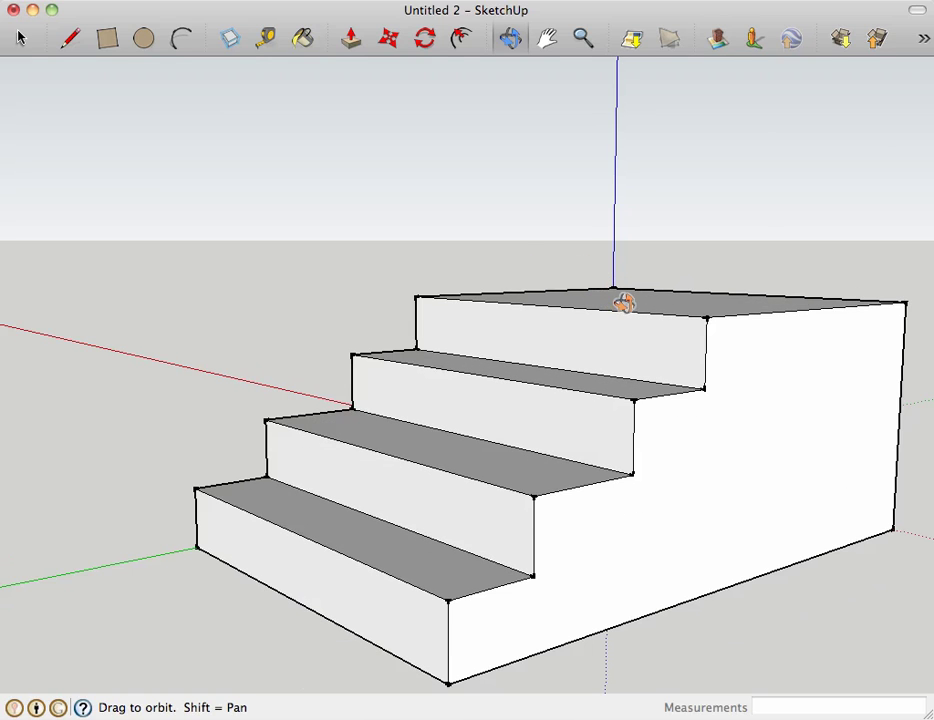
left_click_drag(513, 397, 438, 364)
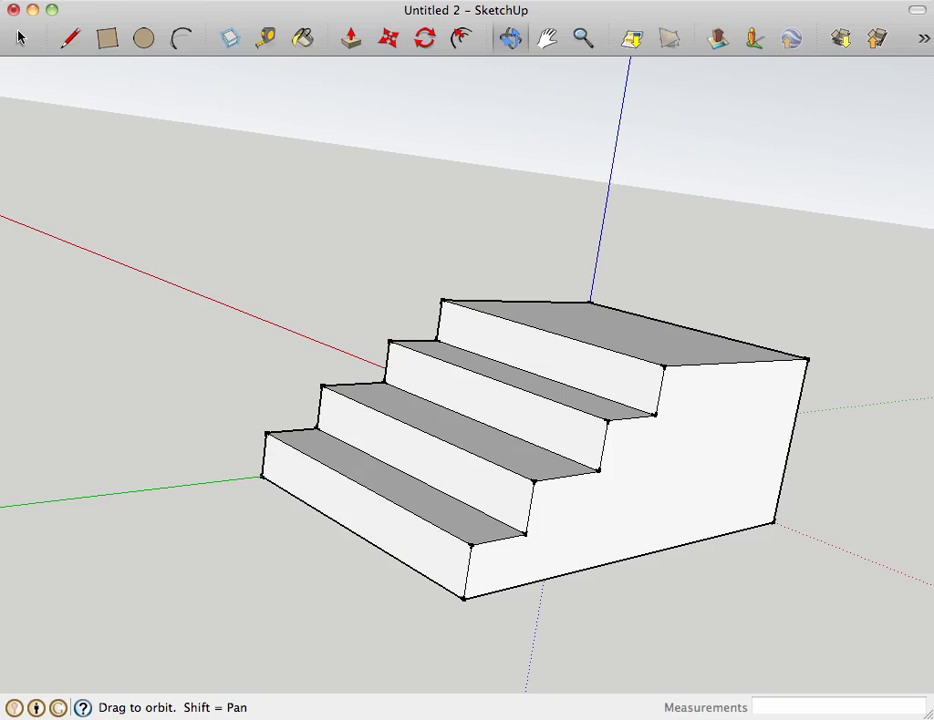
- Check the 3D model export settings for the COLLADA File (*.dae) format, and leave without exporting
left_click(114, 0)
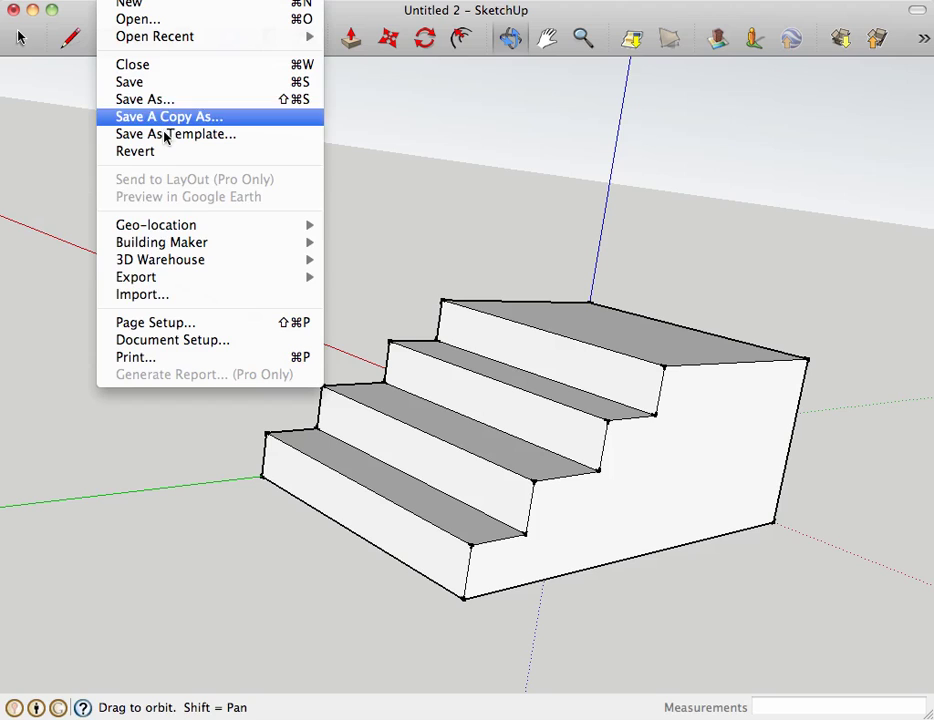
mouse_move(188, 288)
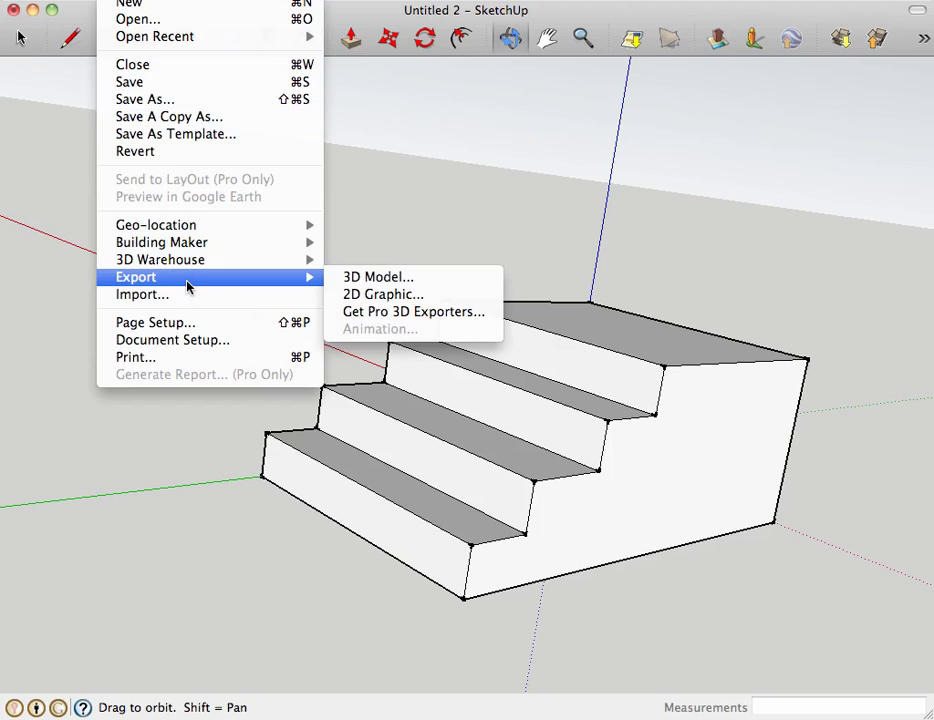
left_click(397, 277)
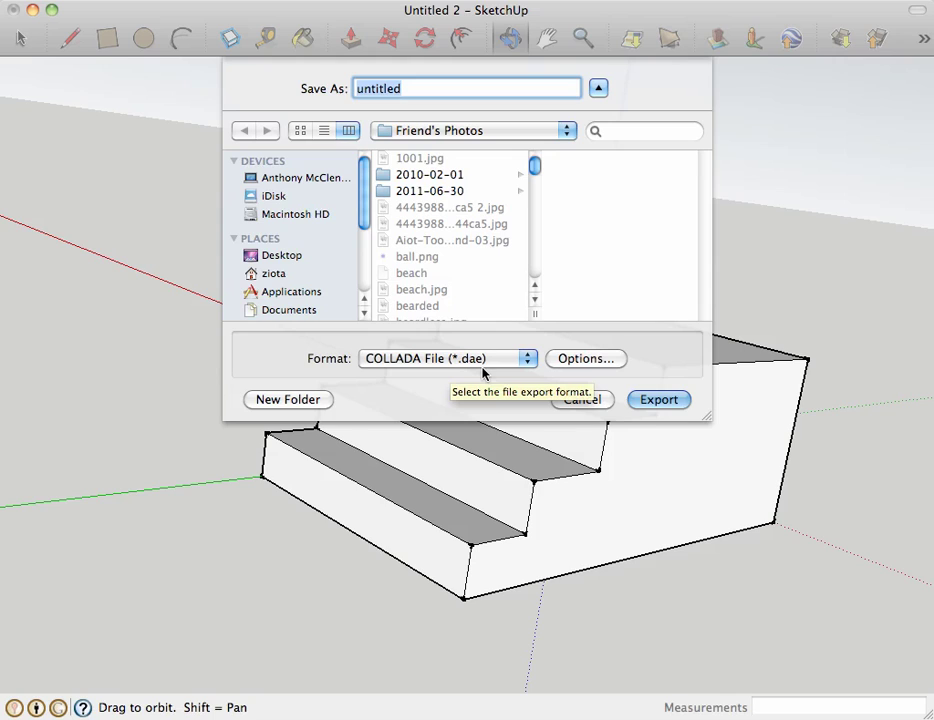
left_click(605, 398)
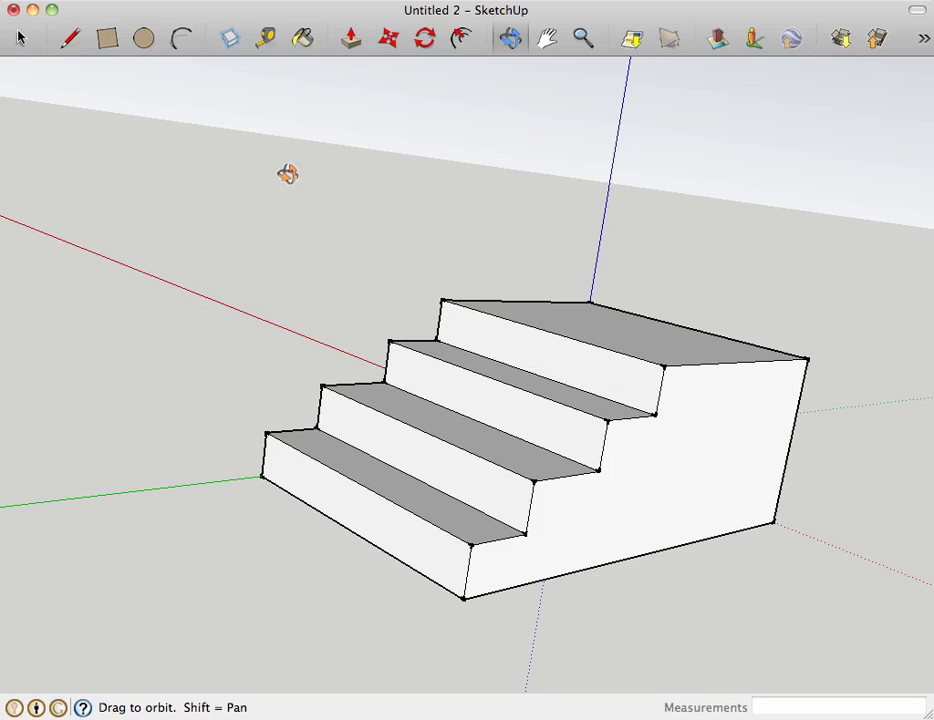
- Minimize the staircase model, switch to Second Life and bring the camera close behind the avatar
left_click(32, 10)
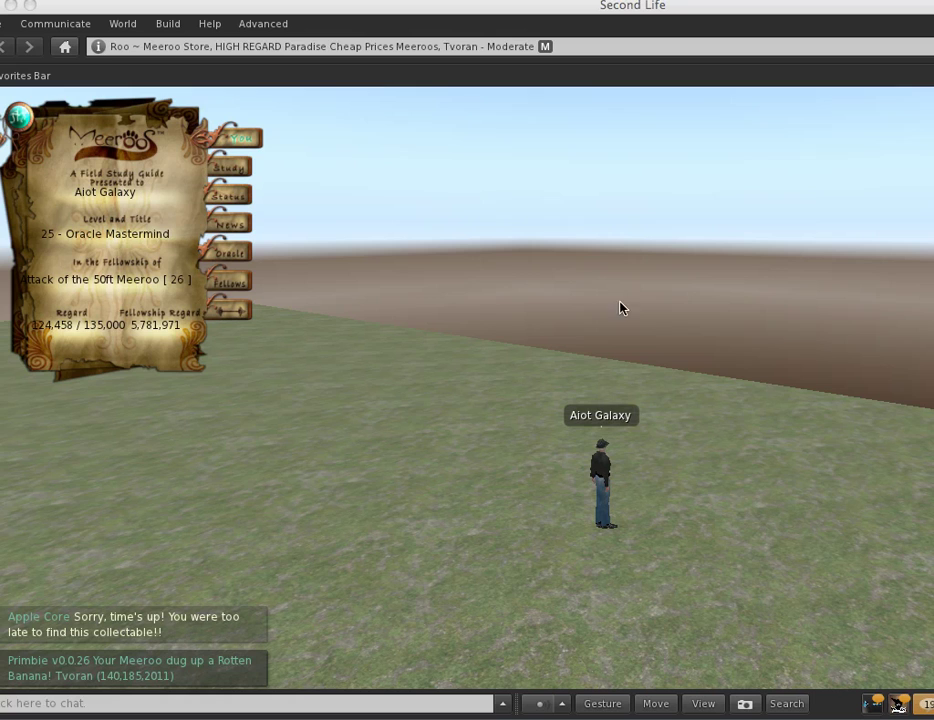
left_click(647, 483)
left_click_drag(647, 482, 645, 420, "alt")
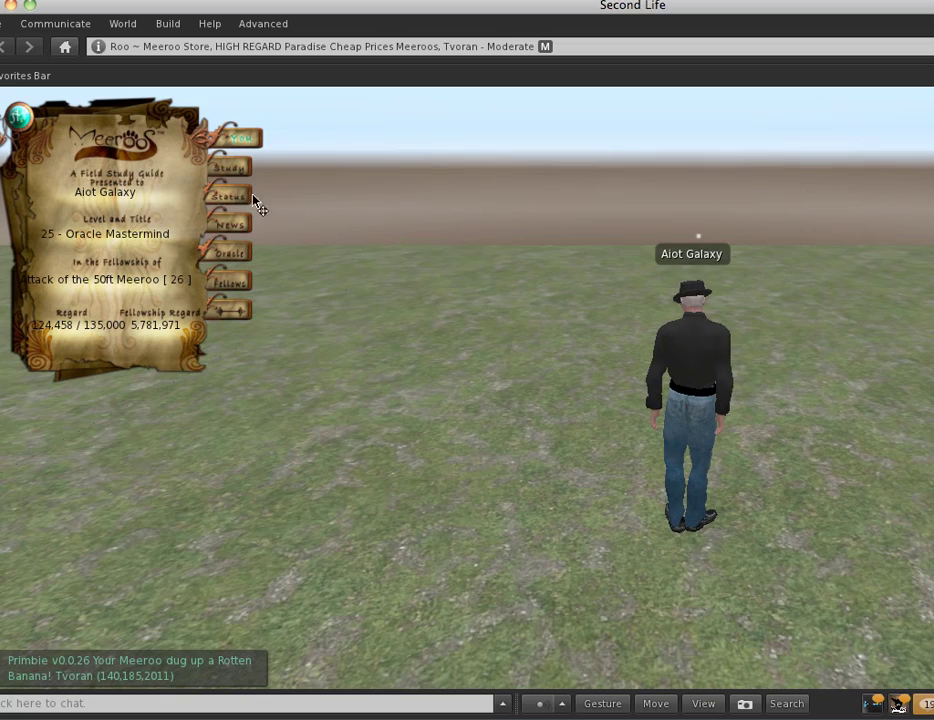
left_click_drag(771, 320, 690, 298, "ctrl+alt")
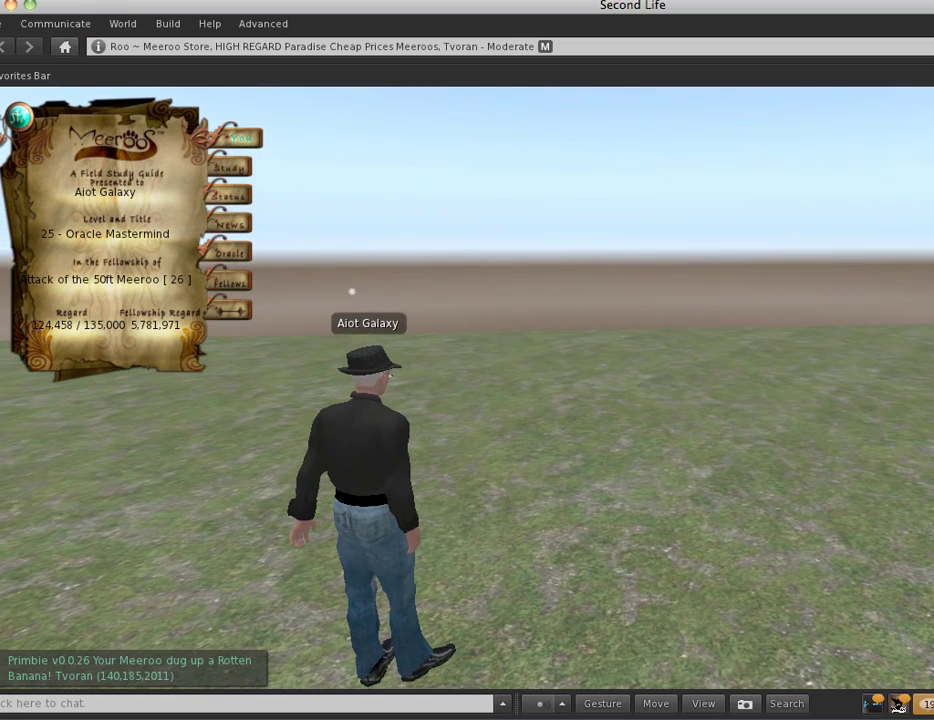
- Start a mesh model upload and load stairs.dae from the Friend's Photos folder
left_click(167, 26)
mouse_move(215, 229)
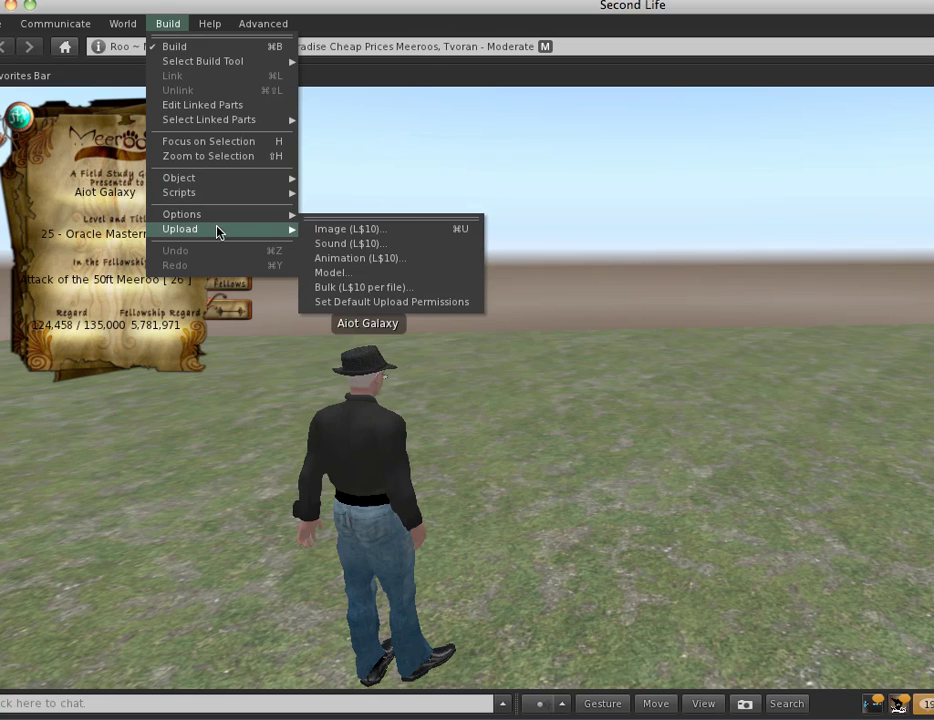
left_click(380, 276)
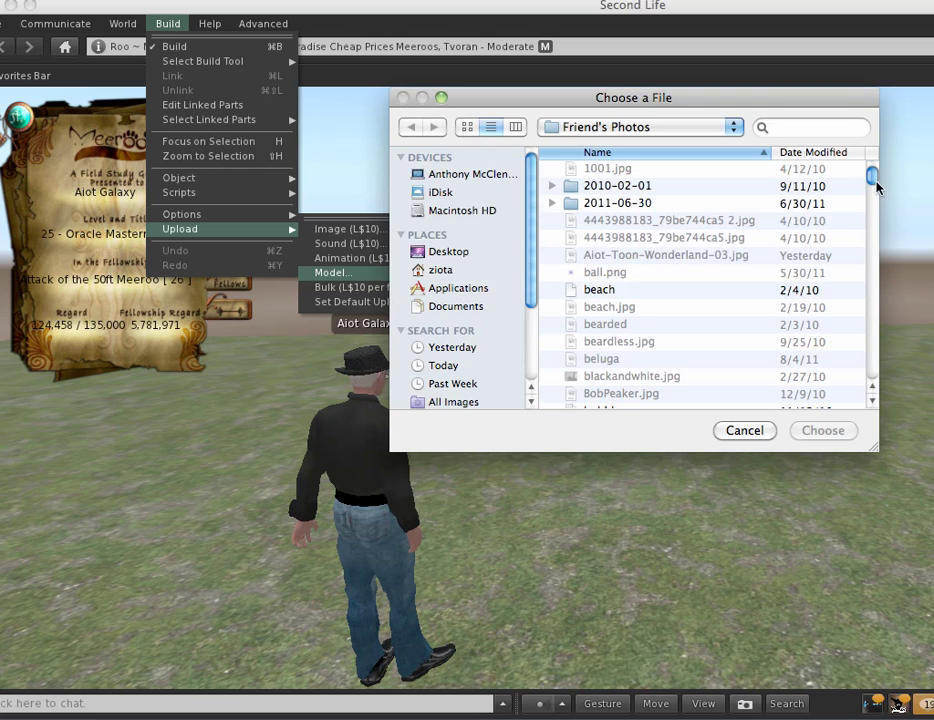
left_click_drag(876, 187, 876, 333)
left_click(609, 354)
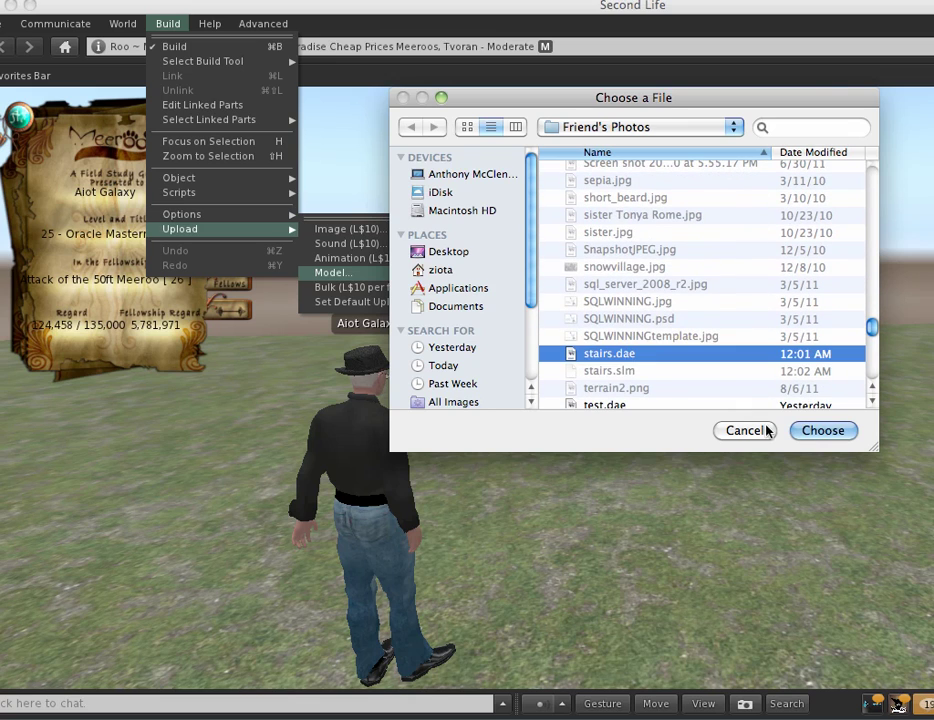
left_click(820, 430)
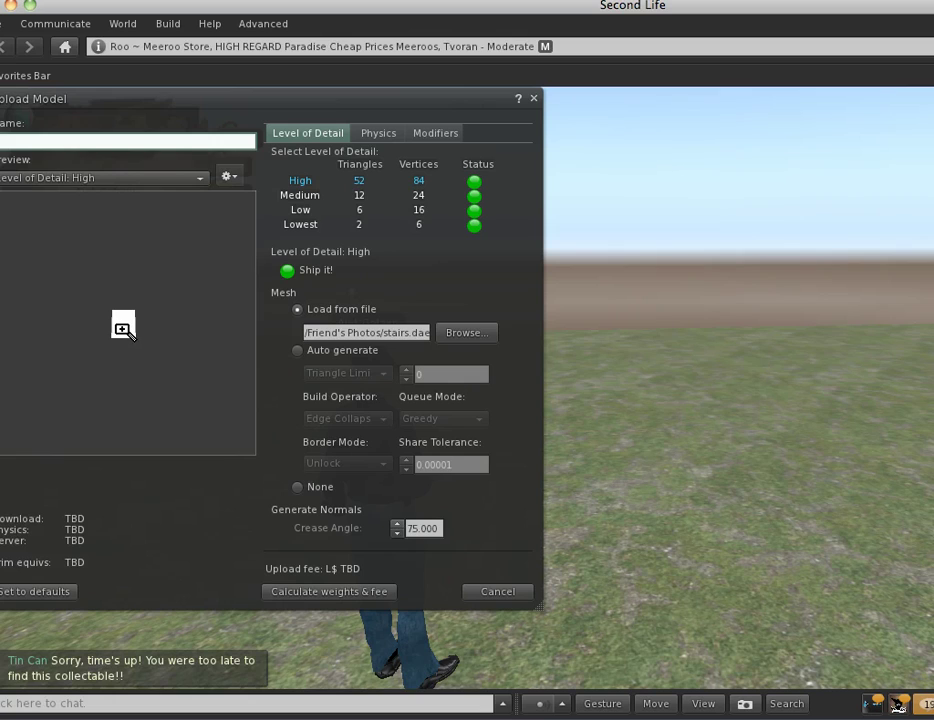
- Examine the staircase preview up close, calculate its weights and upload fee, and leave without uploading
scroll(82, 323, "up", 5)
scroll(82, 322, "up", 2)
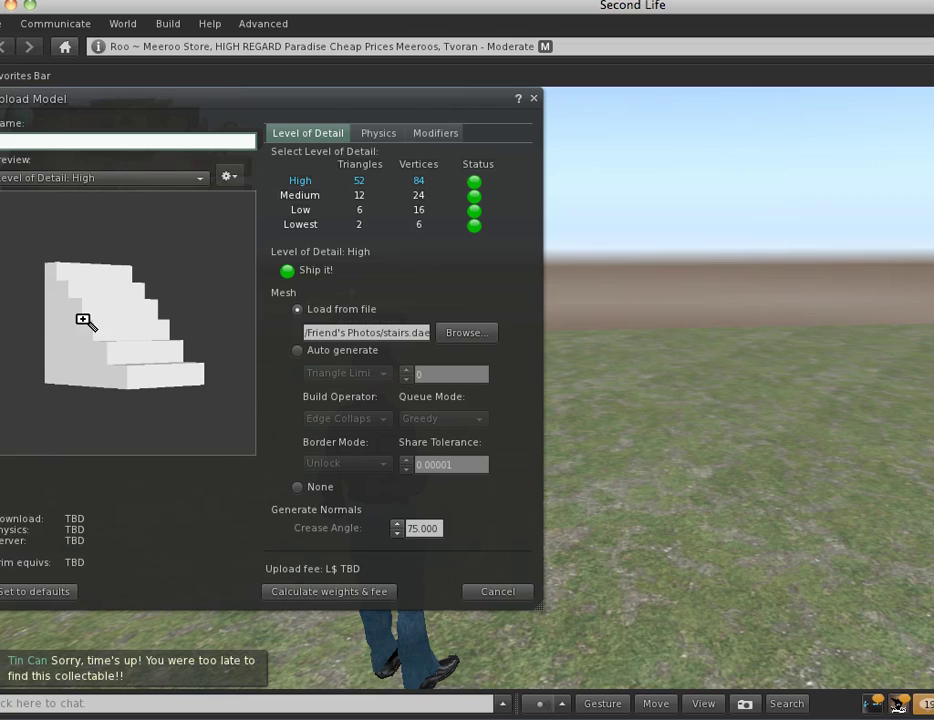
mouse_move(136, 295)
left_mouse_down()
mouse_move(22, 295)
mouse_move(136, 295)
left_mouse_up()
left_click_drag(230, 292, 245, 292)
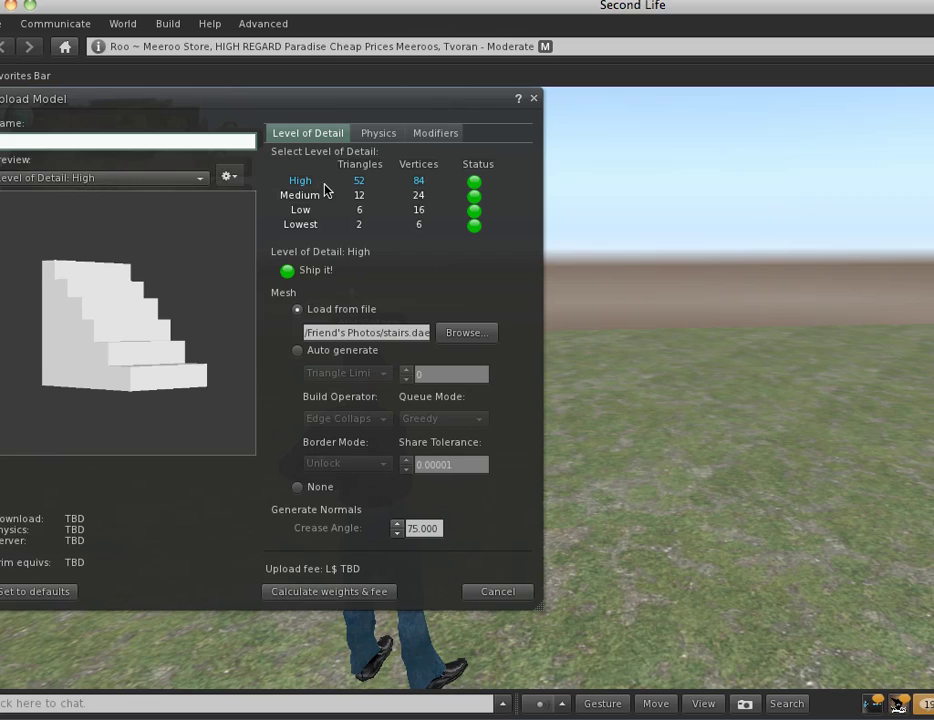
left_click(315, 590)
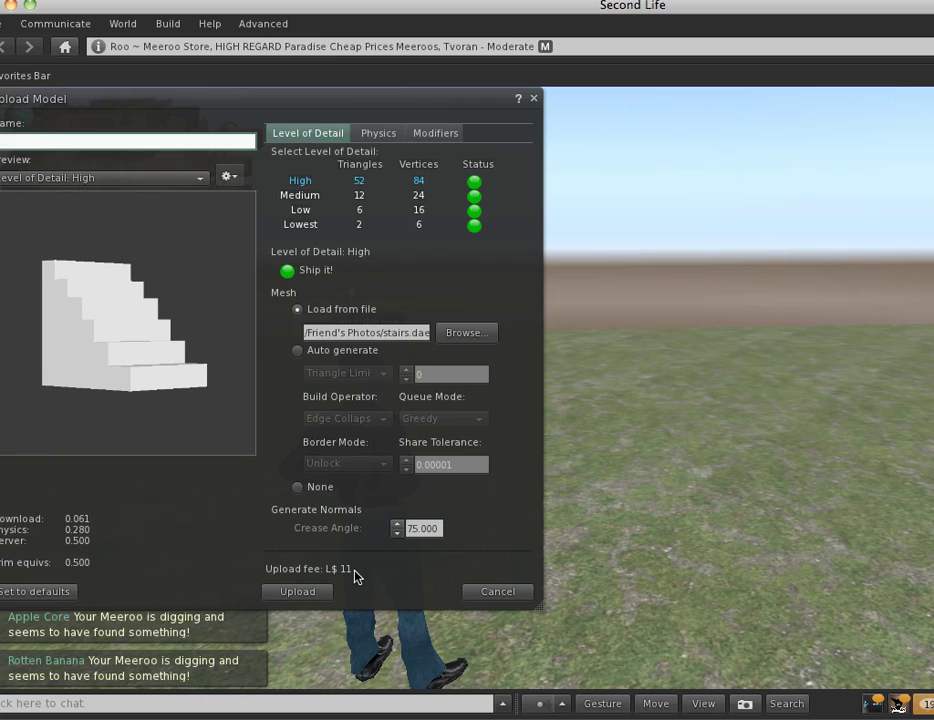
left_click(501, 598)
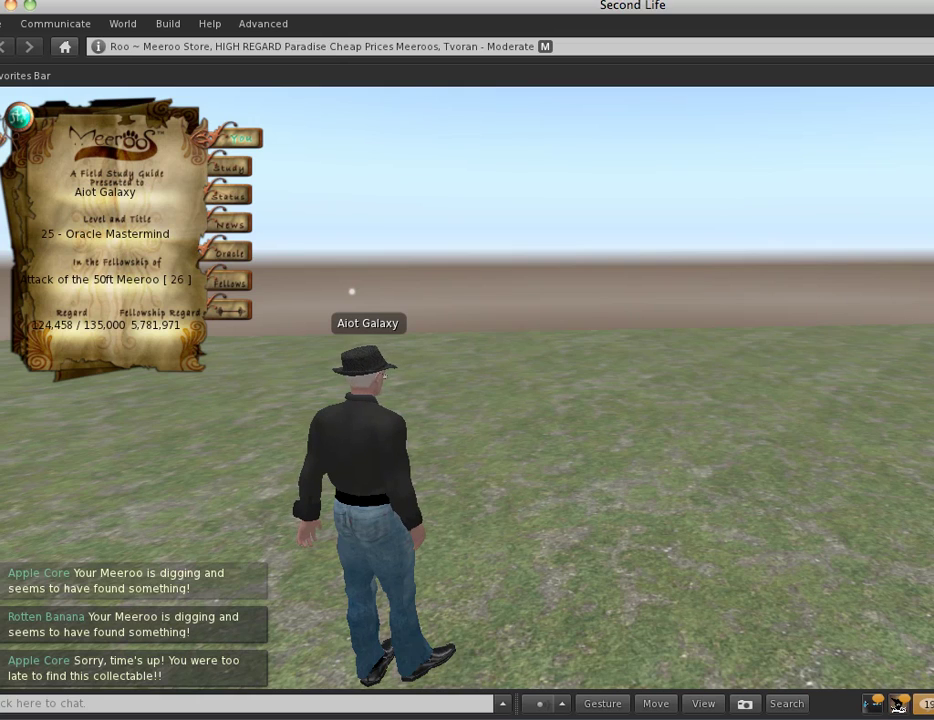
- Place the staircase mesh on the grass in front of the avatar in build mode
key("super+b")
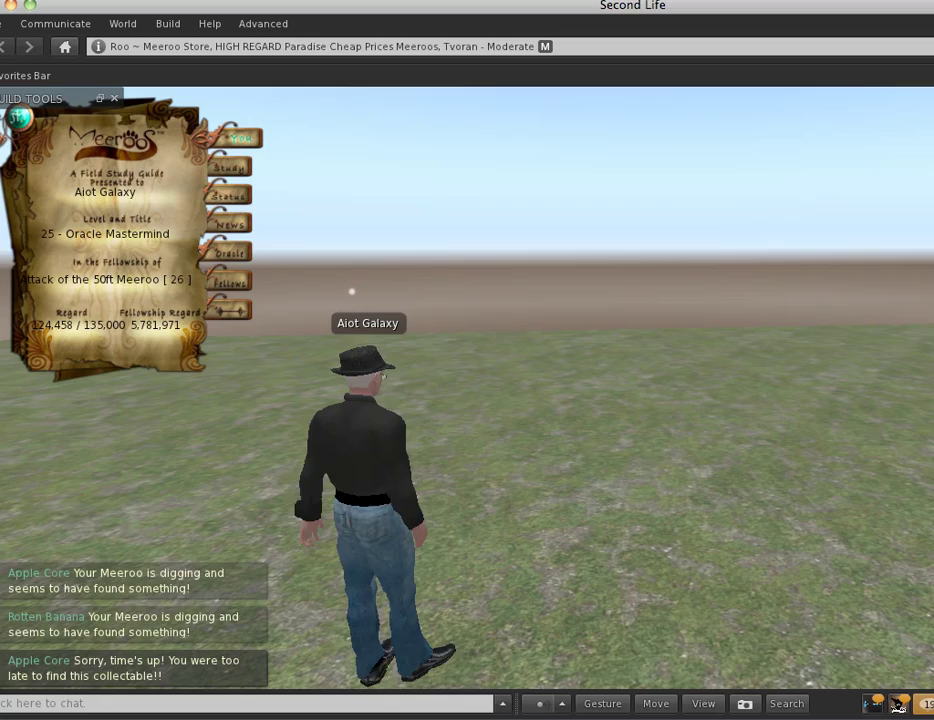
left_click_drag(491, 499, 491, 405, "alt")
left_click_drag(771, 434, 771, 394, "alt")
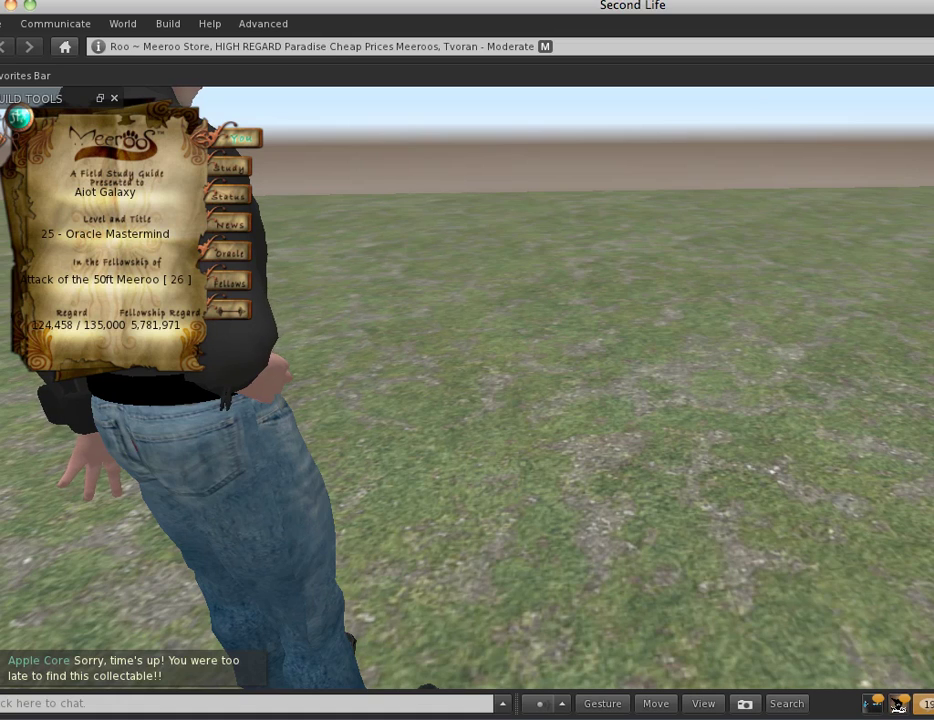
left_click(533, 425)
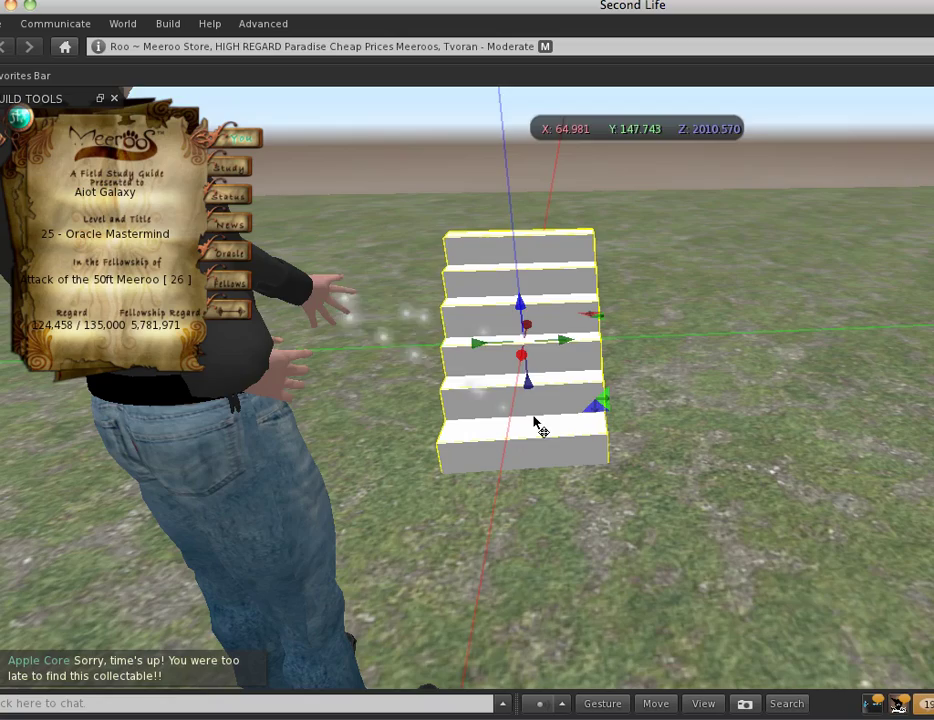
- Examine the placed staircase from both sides, from the front and from different distances
left_click_drag(521, 353, 630, 404, "alt")
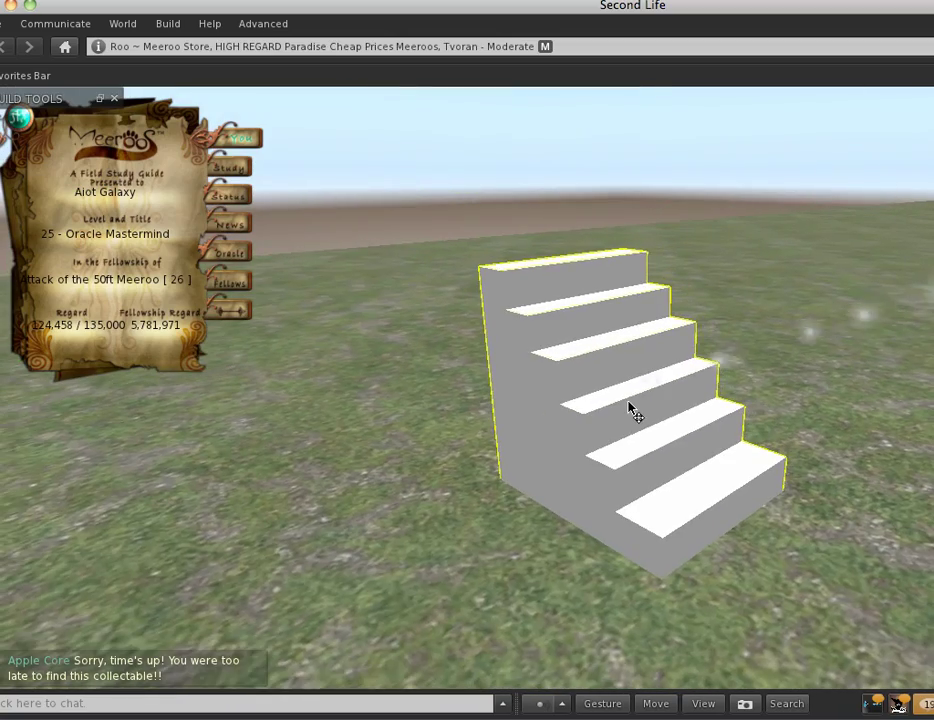
scroll(629, 404, "down", 2)
scroll(636, 409, "up", 5)
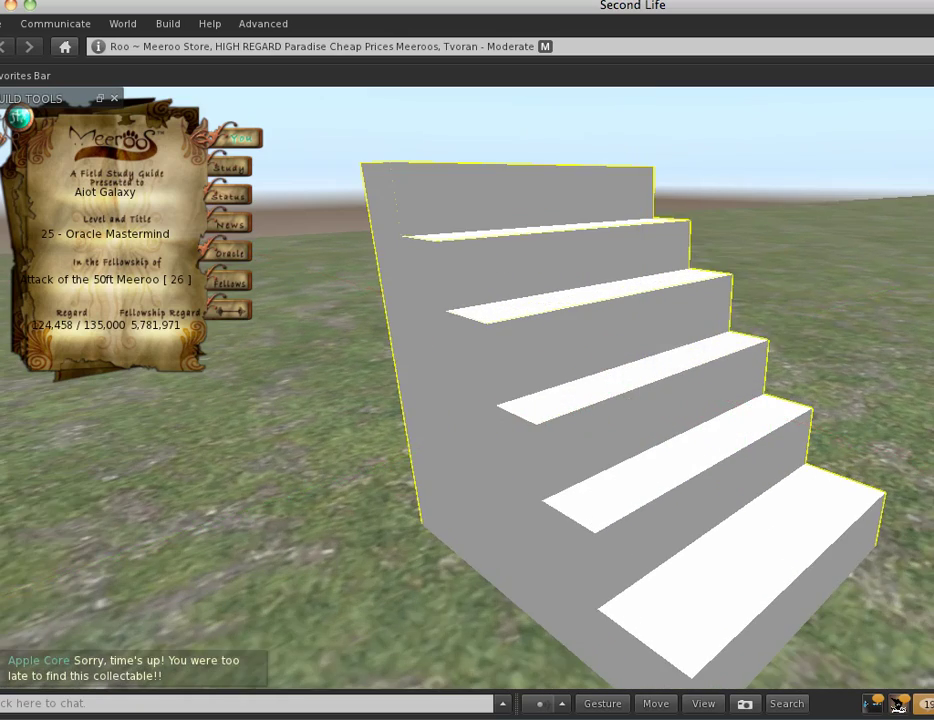
left_click_drag(636, 404, 430, 460, "alt")
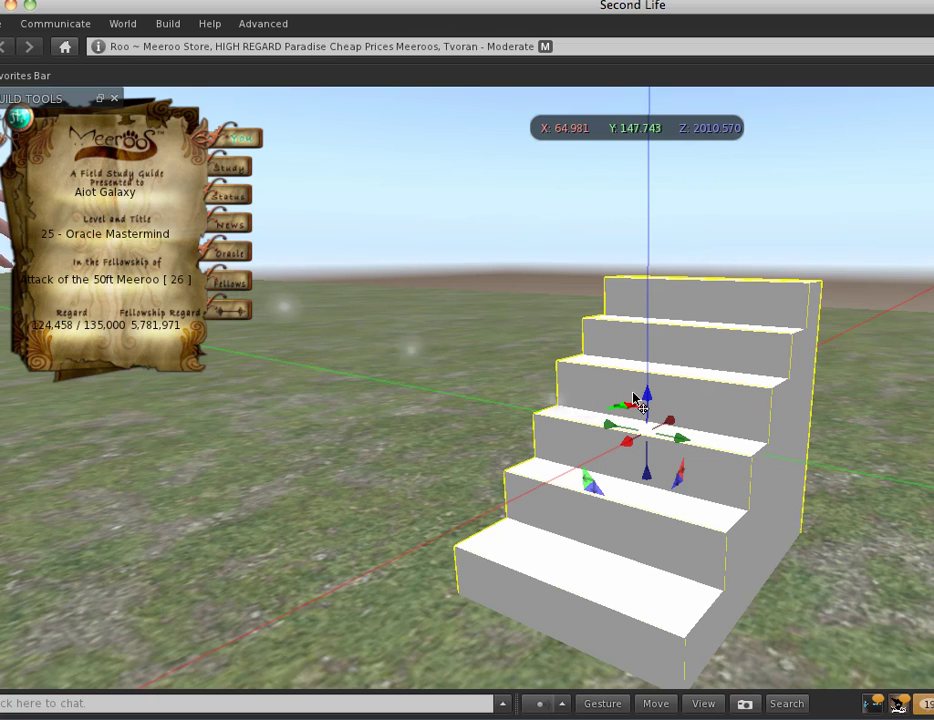
scroll(640, 397, "down", 2)
left_click_drag(667, 407, 790, 367, "alt")
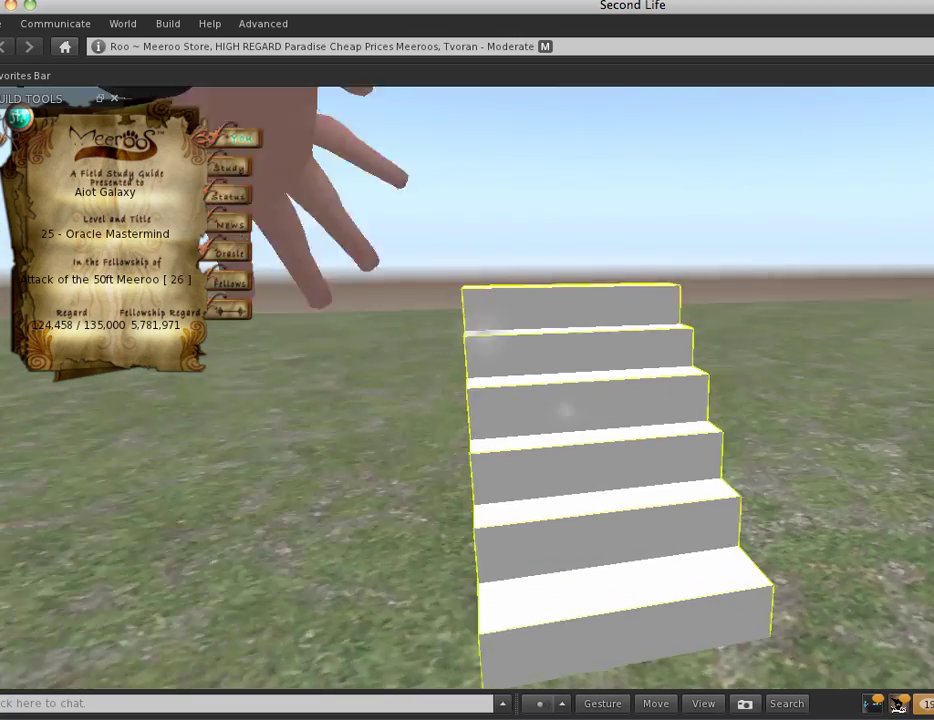
left_click_drag(490, 418, 620, 437, "alt")
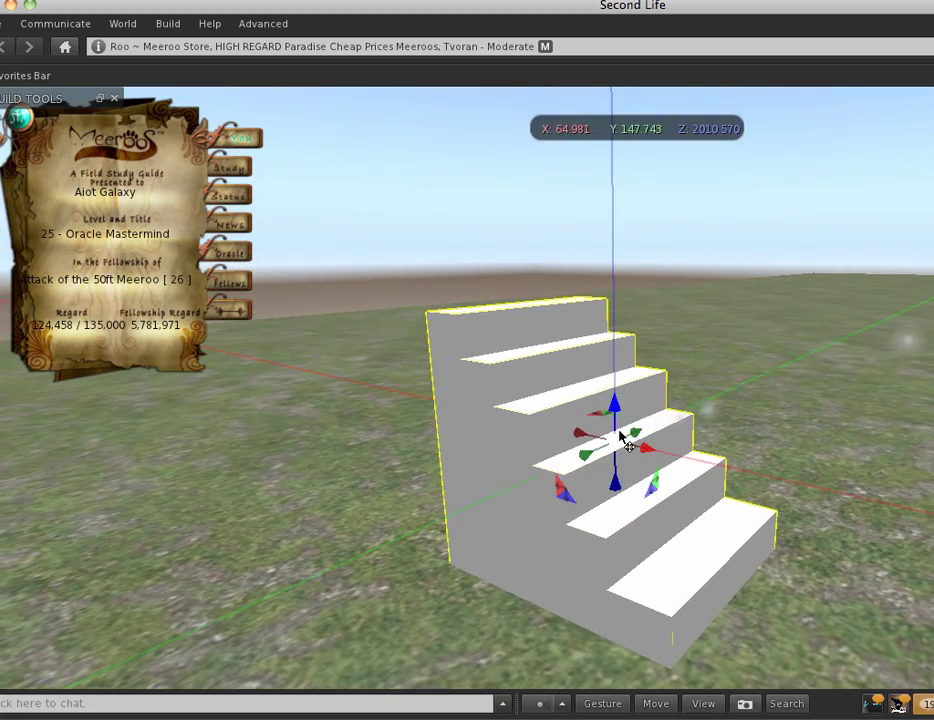
key("Escape")
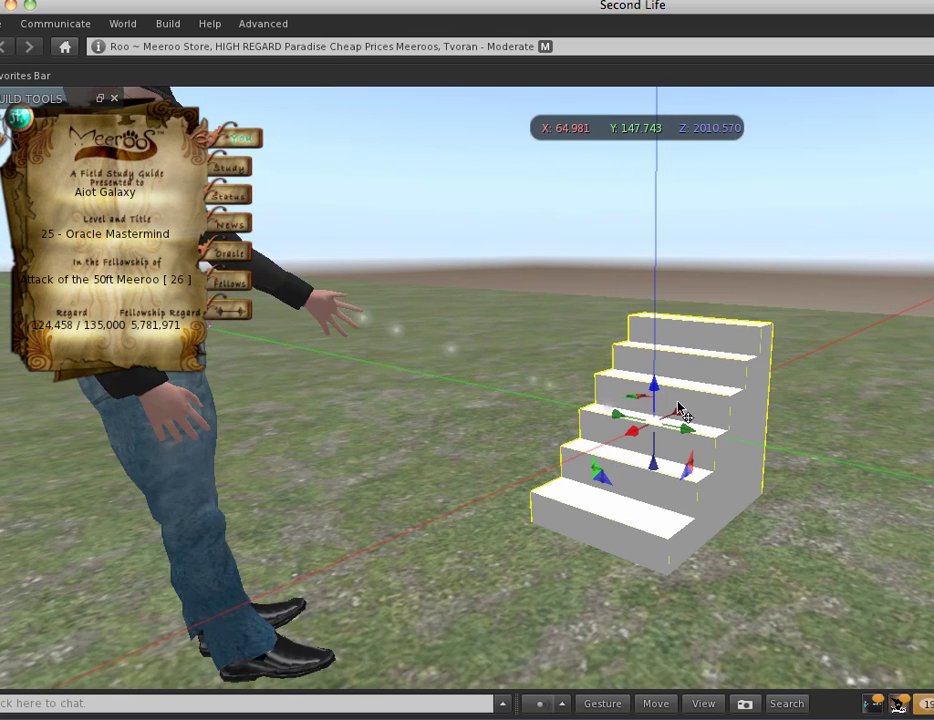
- Lower the staircase slightly to Z 2010.566 and compare its level of detail from near and far
left_click_drag(653, 386, 642, 446)
left_click(655, 419, "alt")
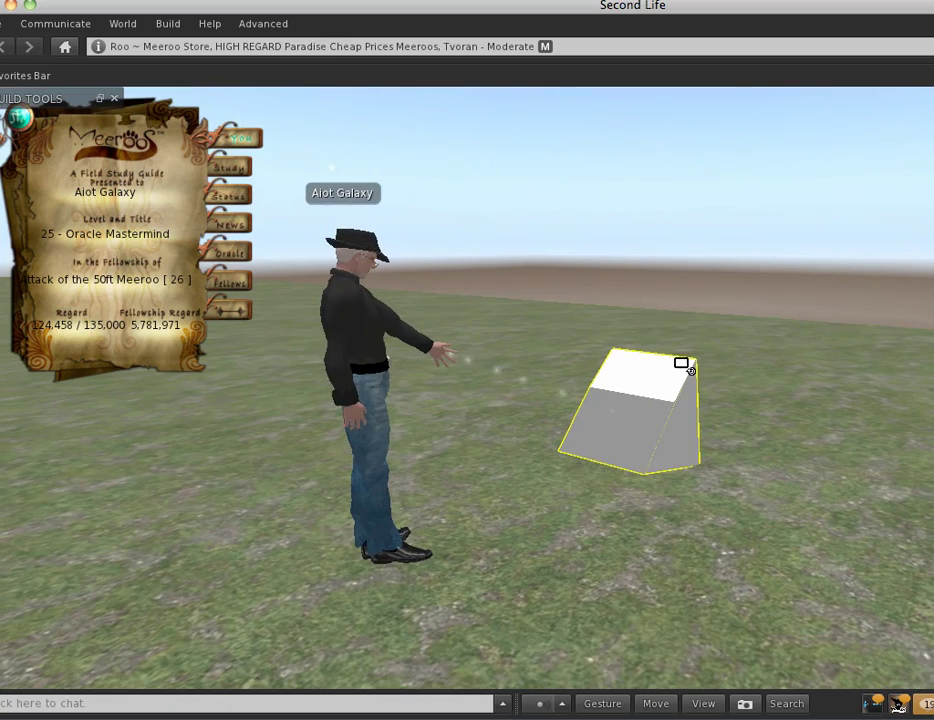
scroll(654, 409, "up", 4)
scroll(654, 409, "down", 2)
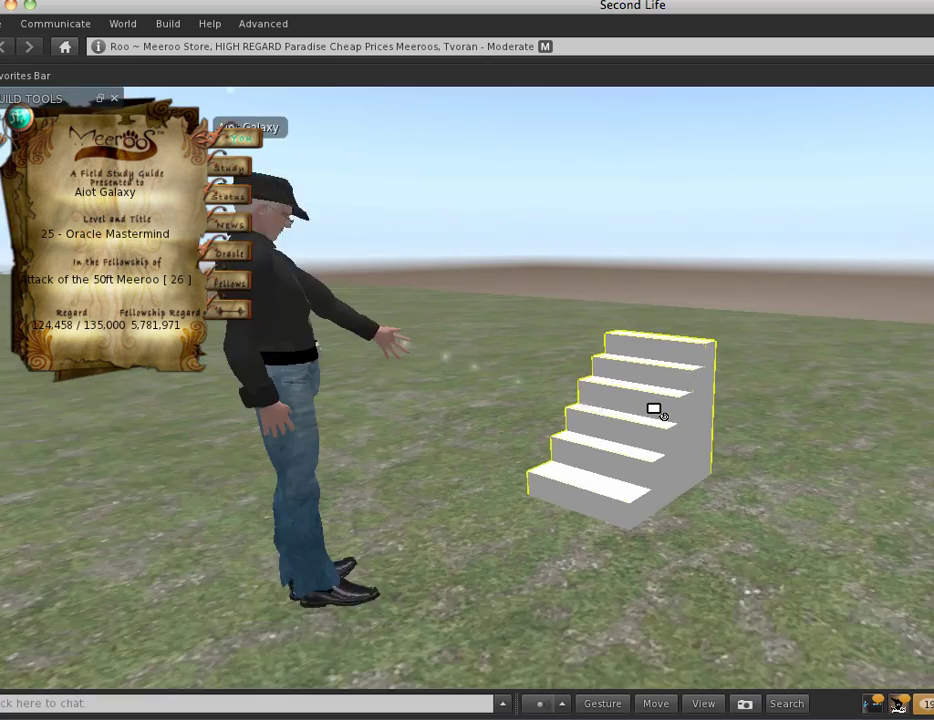
scroll(654, 409, "up", 2, "alt")
scroll(654, 409, "down", 3, "alt")
scroll(654, 409, "up", 2, "alt")
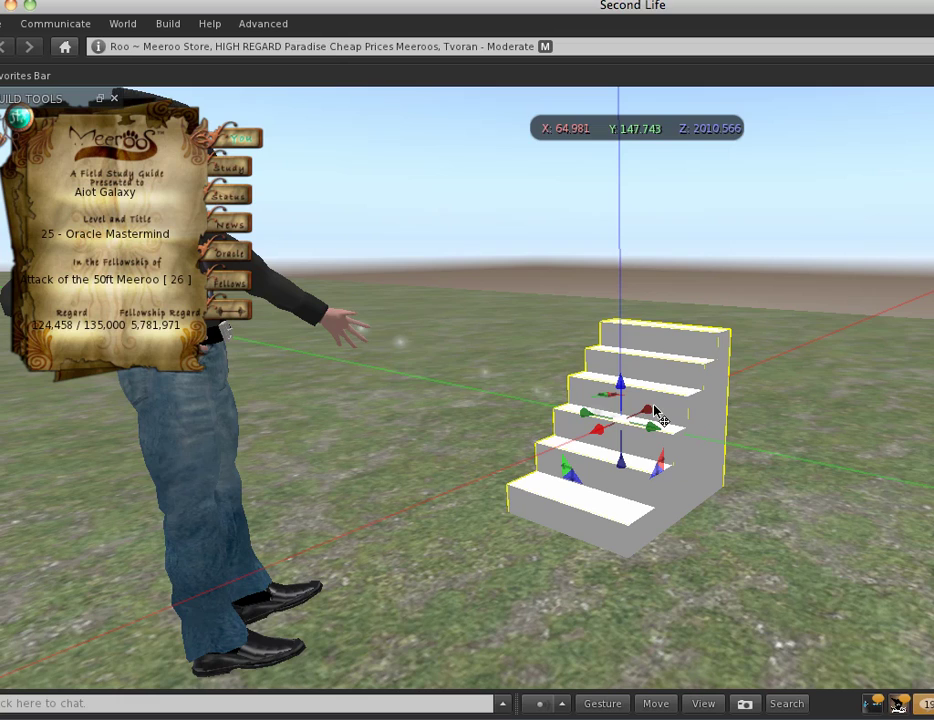
scroll(709, 391, "down", 1)
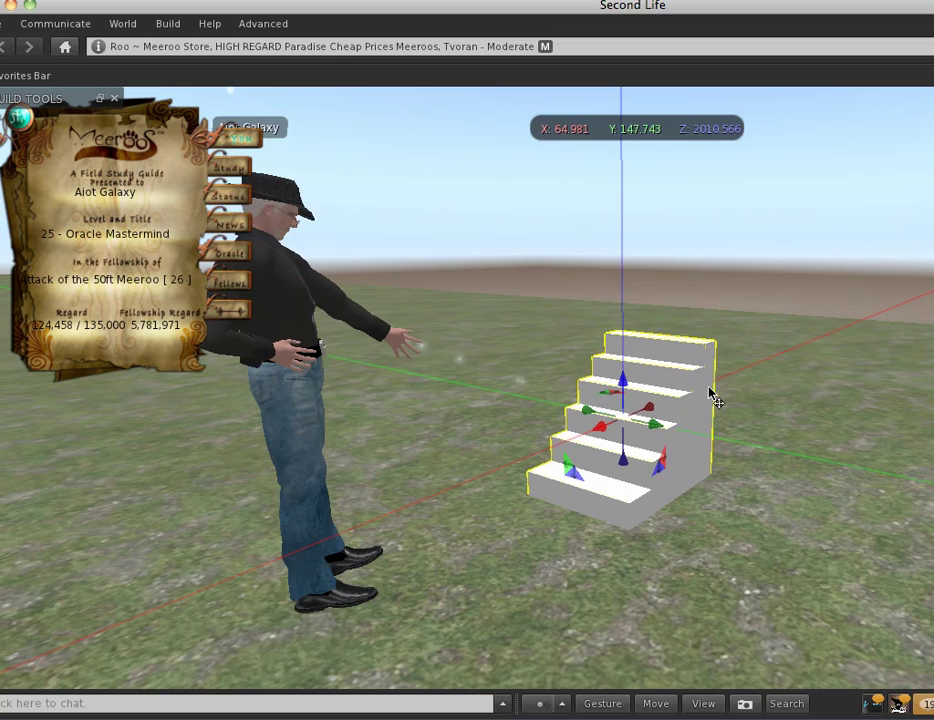
- Enlarge the staircase proportionally in stages to about 34.2 × 28.0 × 33.5 m and finish editing it
left_click_drag(711, 338, 817, 225, "ctrl+shift")
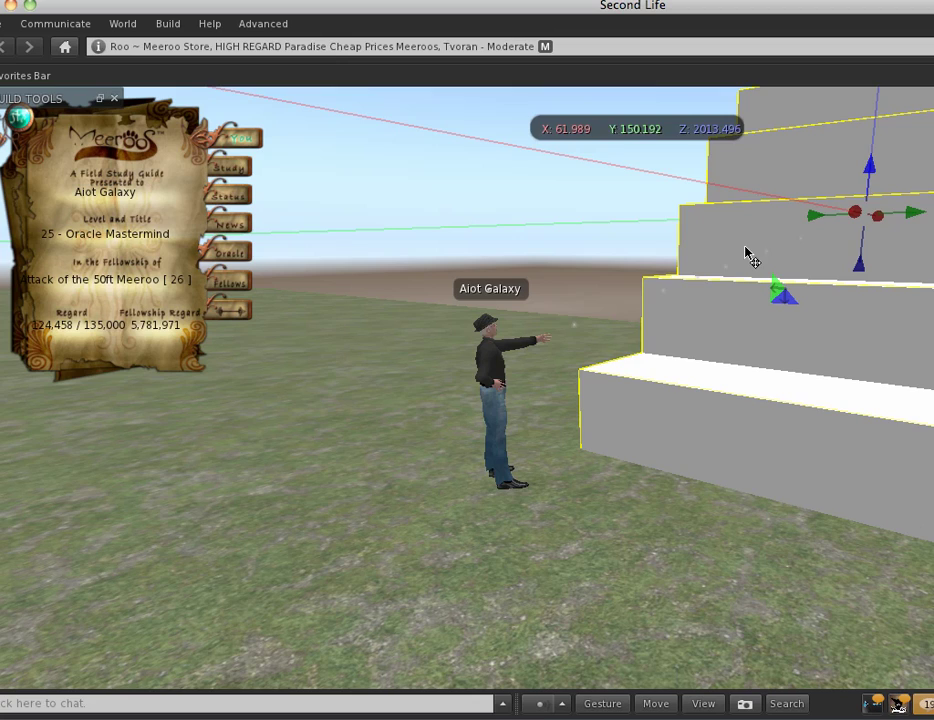
left_click_drag(757, 217, 890, 350, "alt")
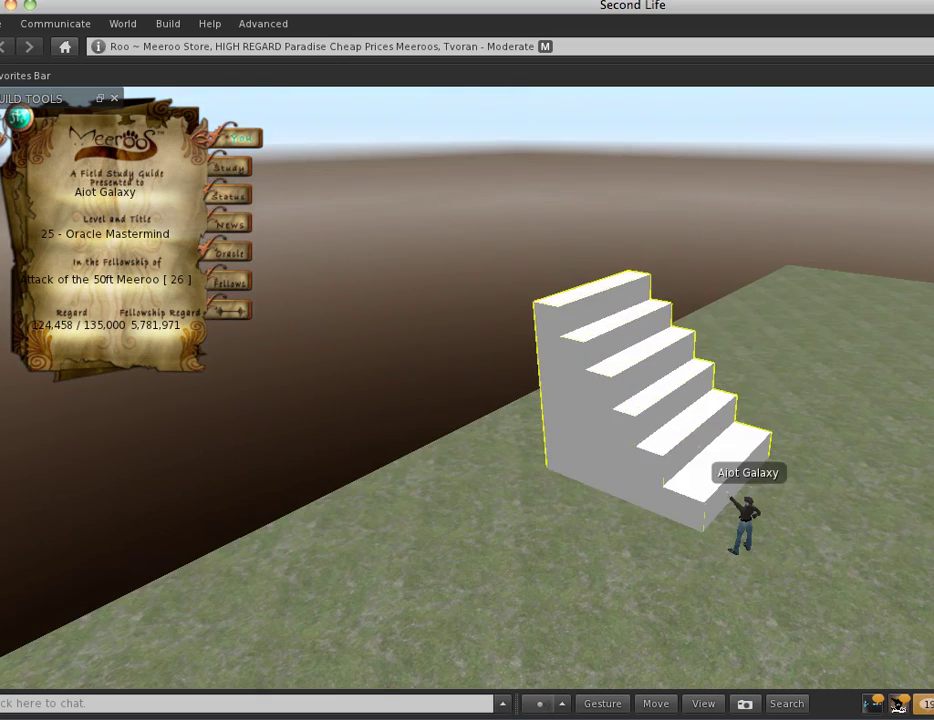
left_click(557, 390)
left_click_drag(537, 300, 317, 242)
scroll(454, 267, "down", 2)
scroll(518, 305, "down", 2)
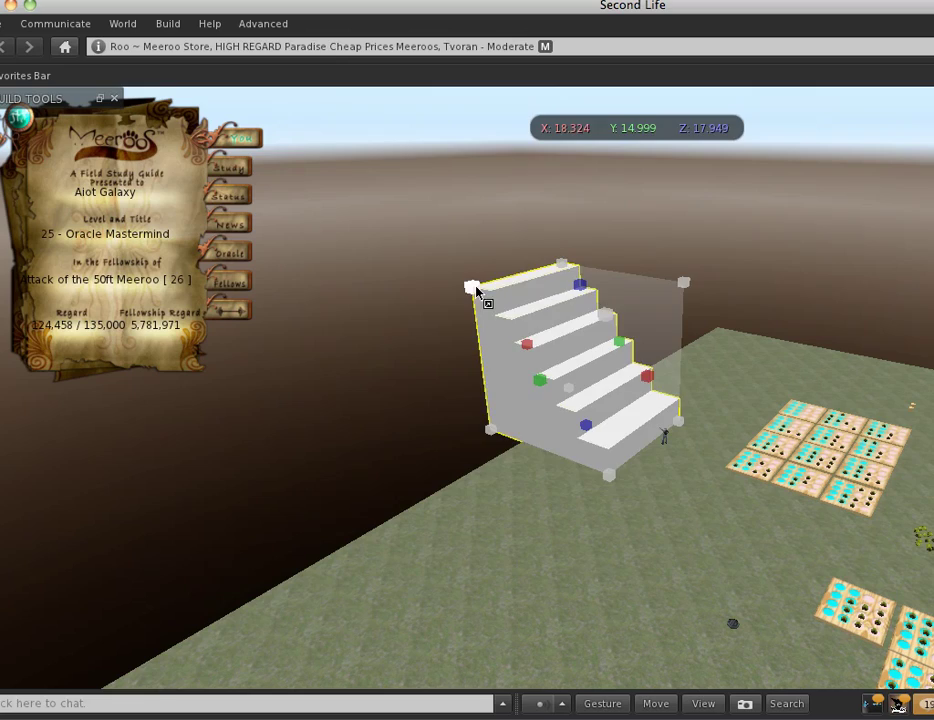
left_click_drag(470, 284, 230, 136)
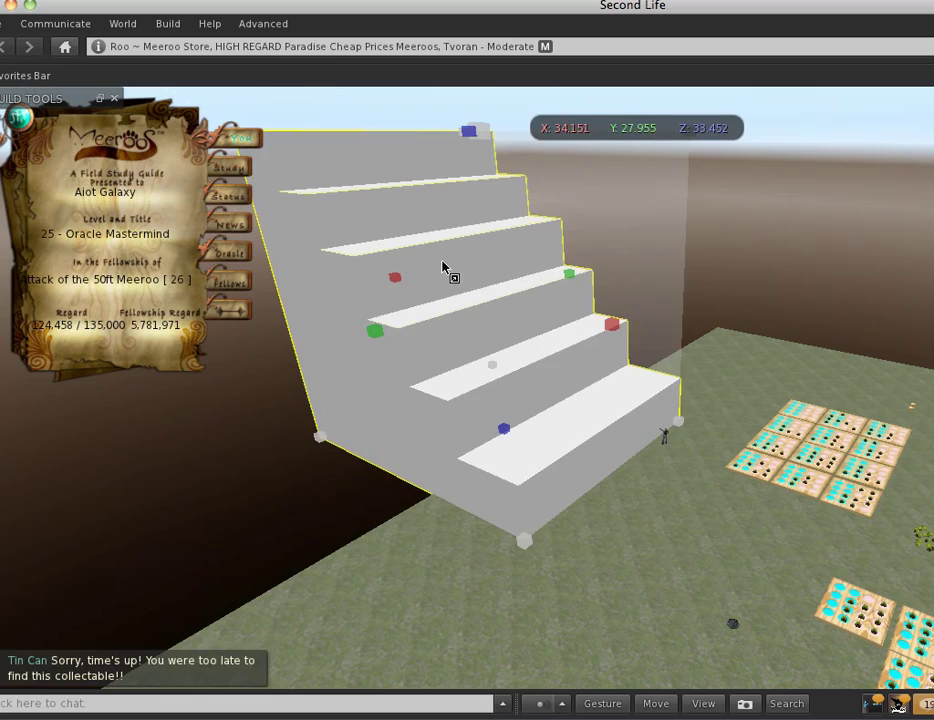
key("Escape")
- Compare the enlarged staircase with the avatar from several viewpoints, and delete it from the land
scroll(452, 282, "down", 8)
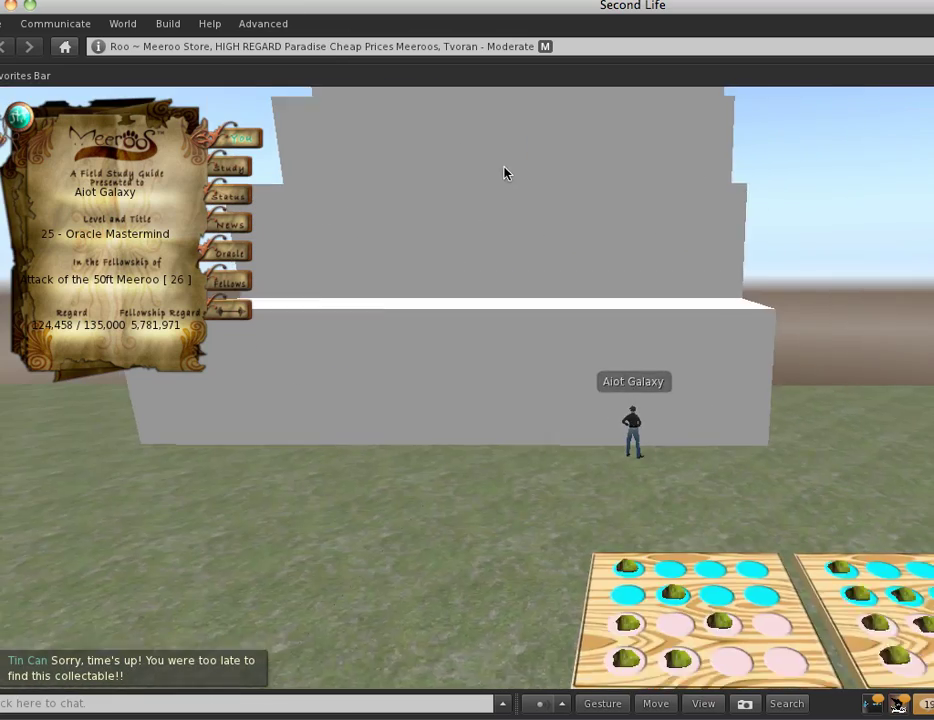
left_click_drag(505, 173, 390, 195, "alt")
left_click_drag(500, 400, 634, 402, "alt")
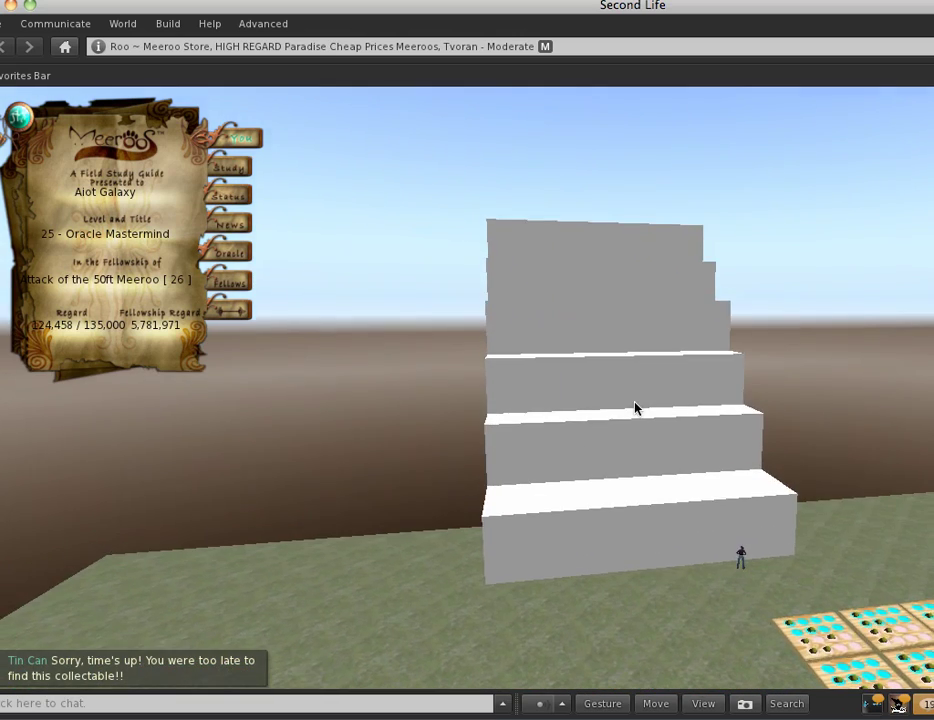
left_click(634, 408, "alt")
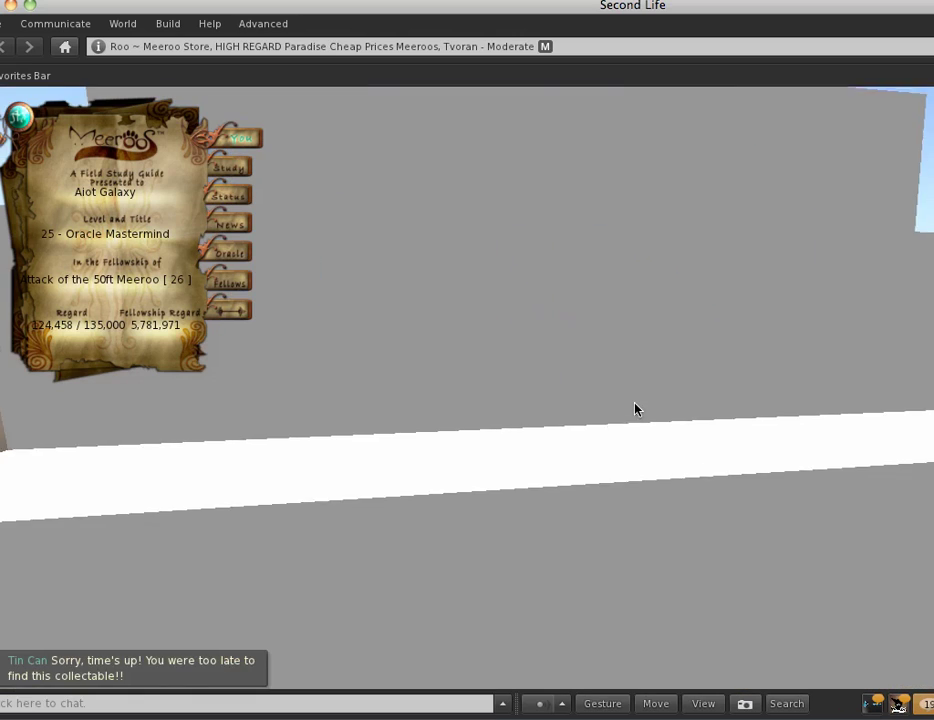
key("Escape")
right_click(636, 340)
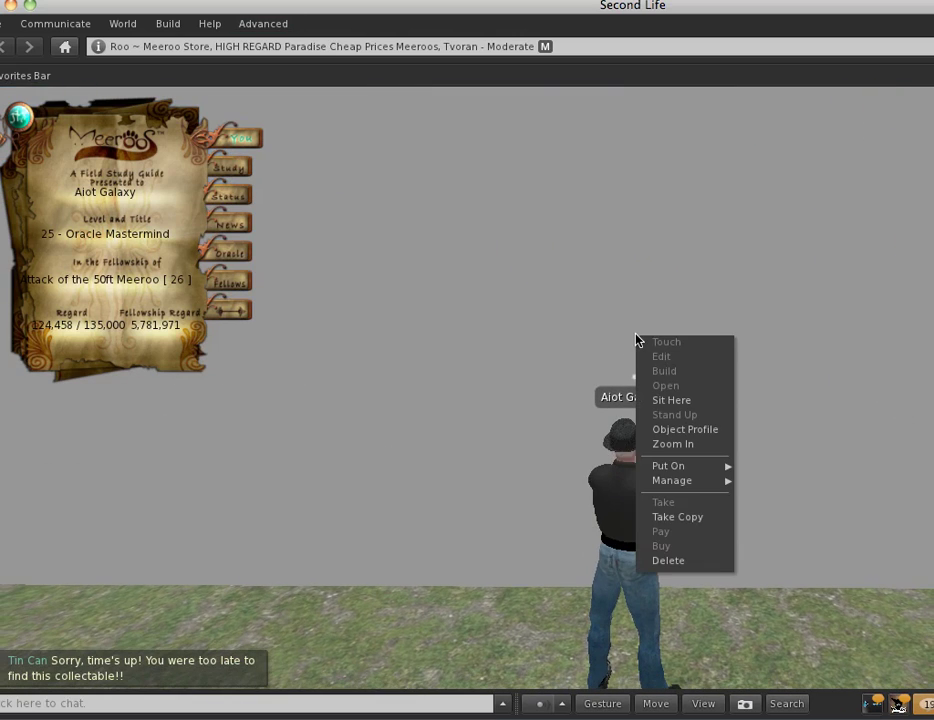
left_click(668, 560)
key("Up")
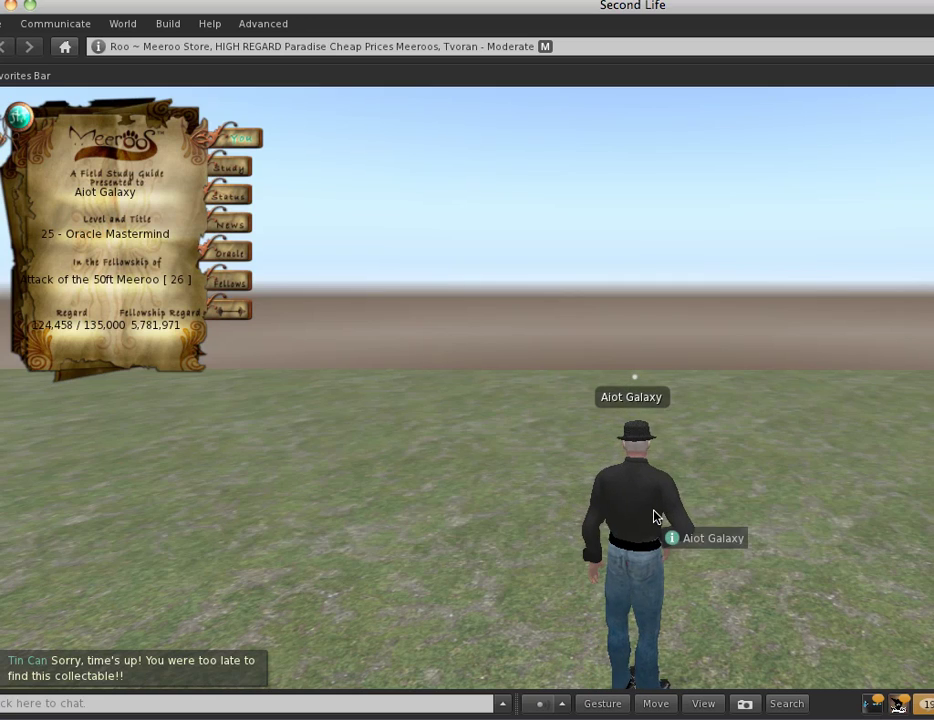
key("Right")
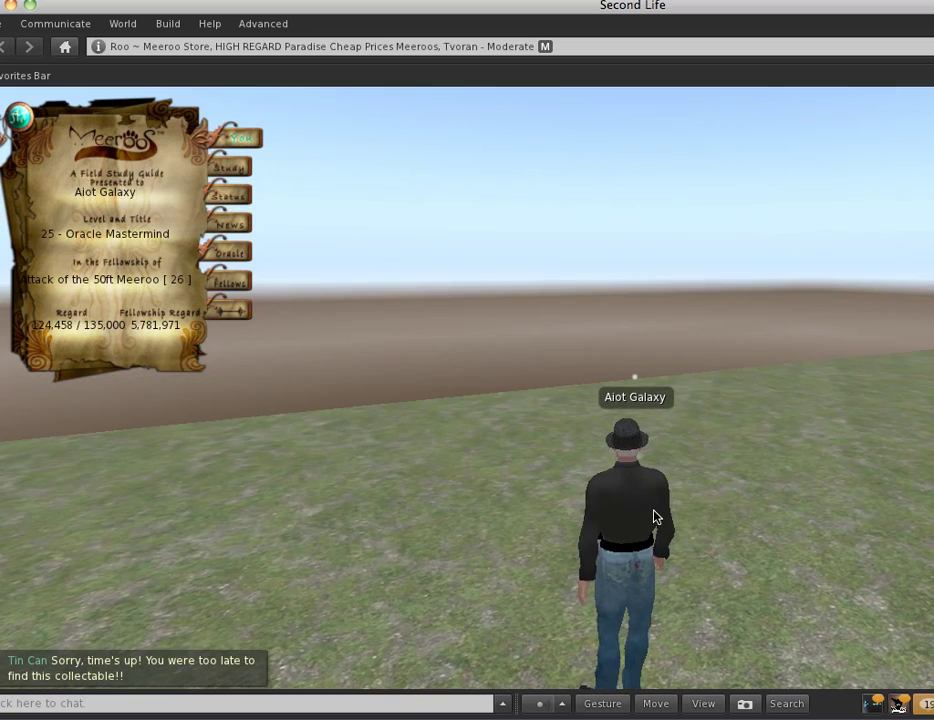
key("Left")
key("Up")
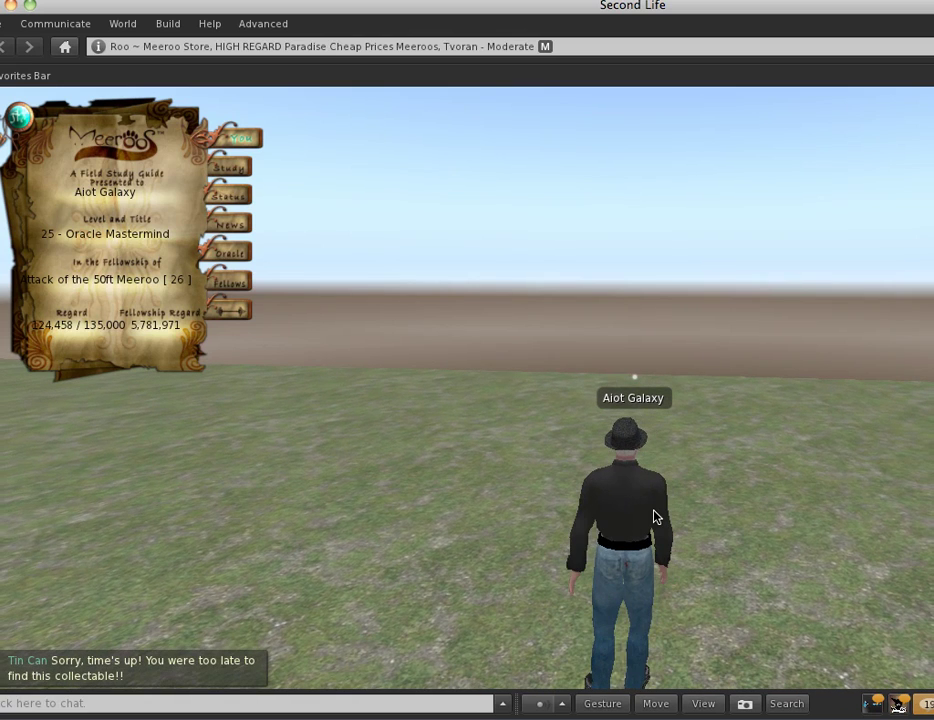